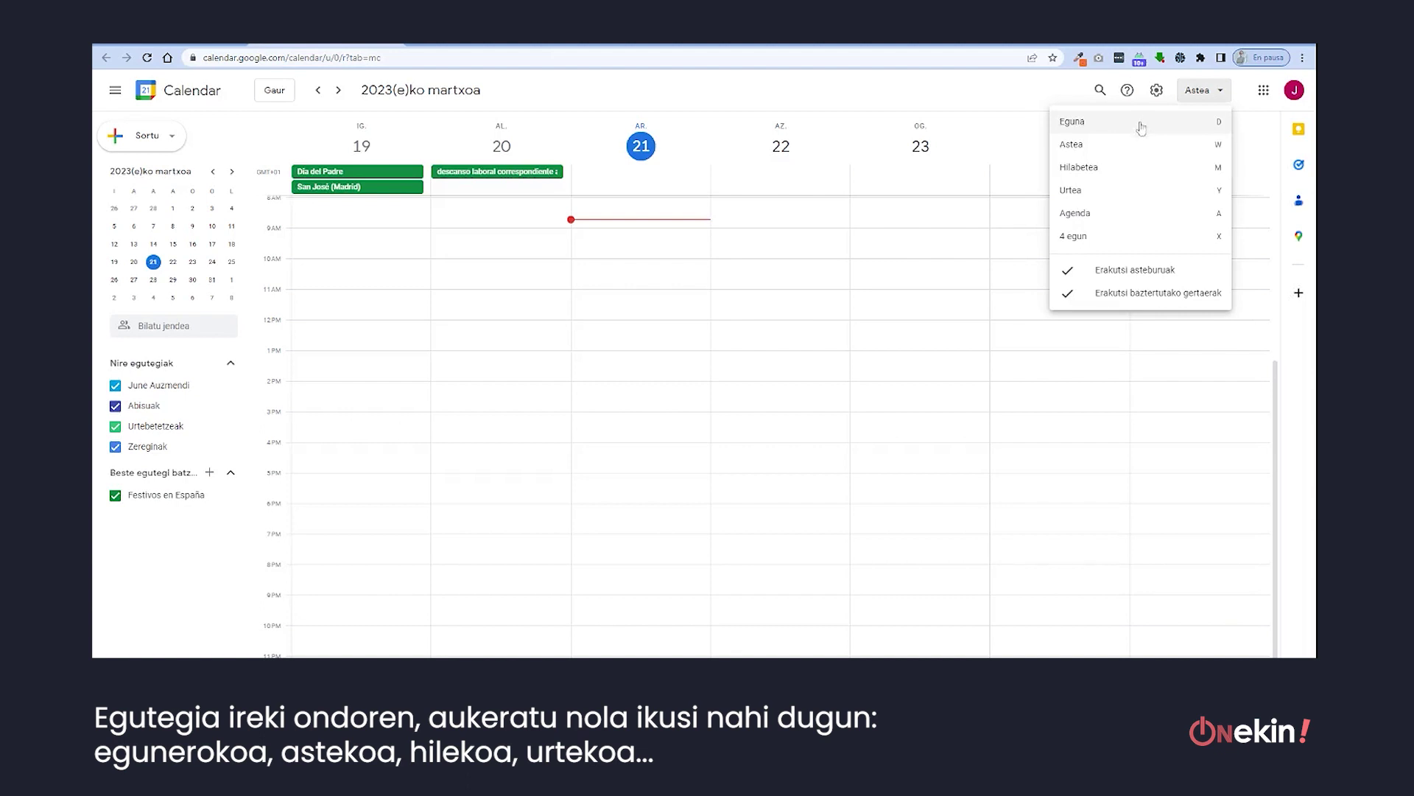
Start a new event on March 21 at 10:30 AM in the full event editor and title it "Bilera"
{"action": "key", "text": "Down"}
{"action": "key", "text": "Down"}
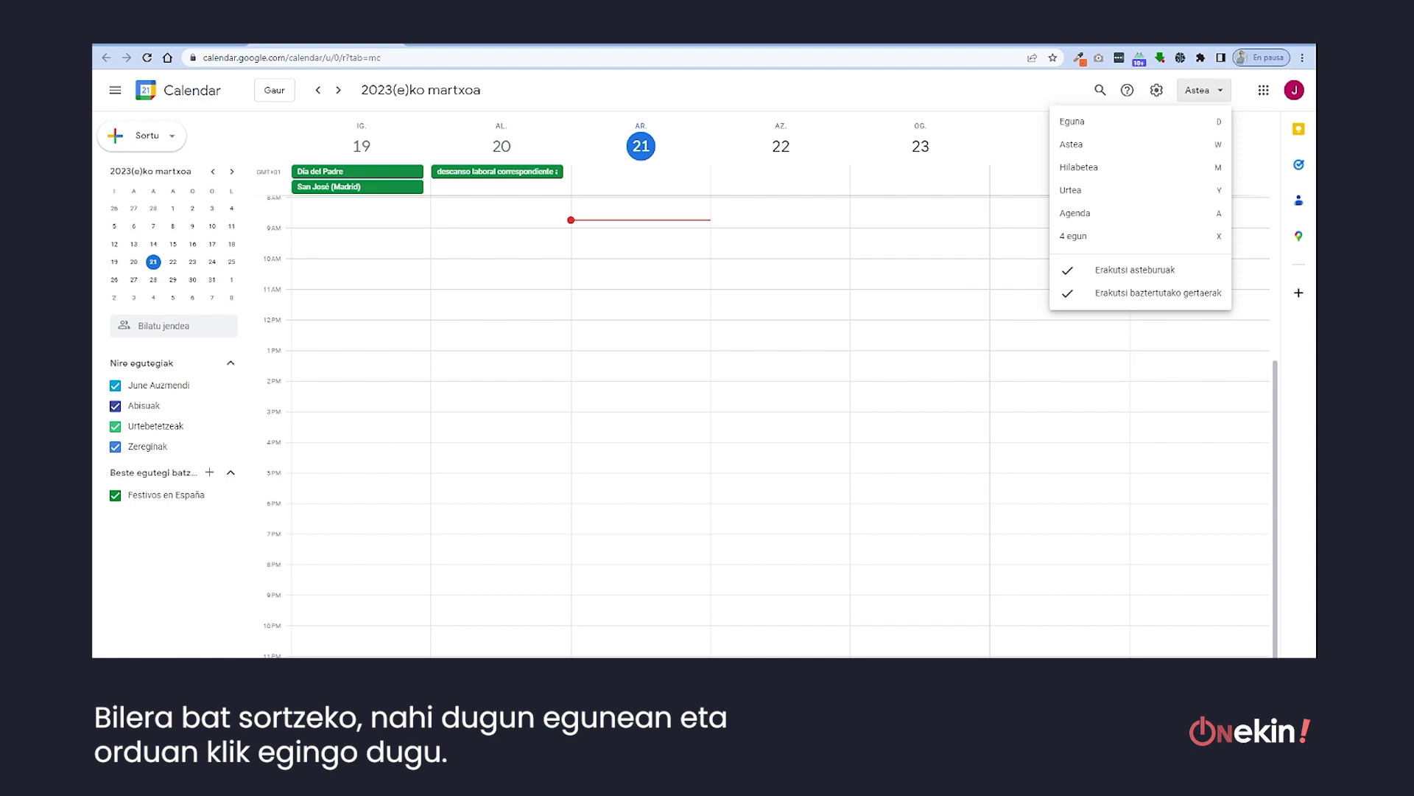
{"action": "left_click", "coordinate": [627, 293]}
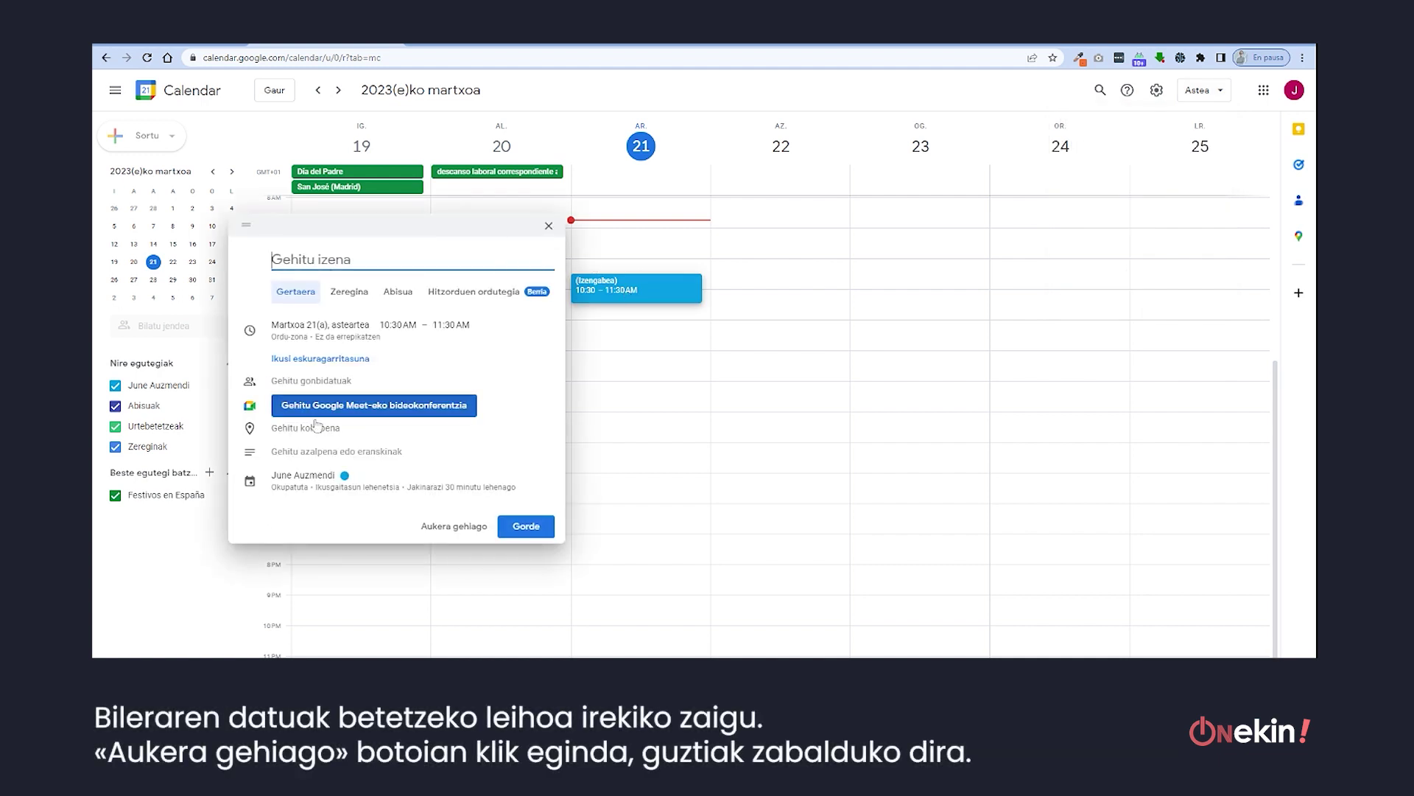
{"action": "left_click", "coordinate": [460, 527]}
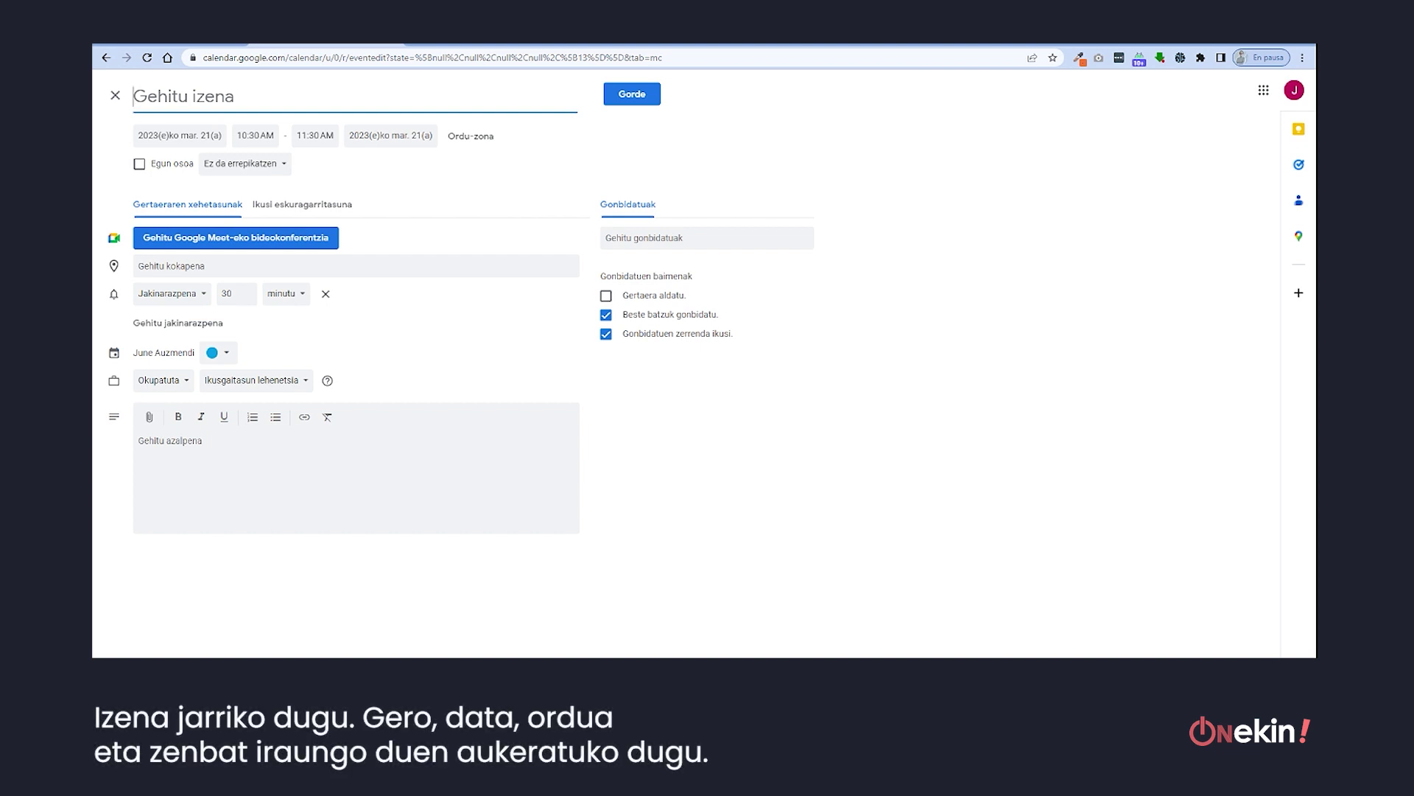
{"action": "type", "text": "Bilera"}
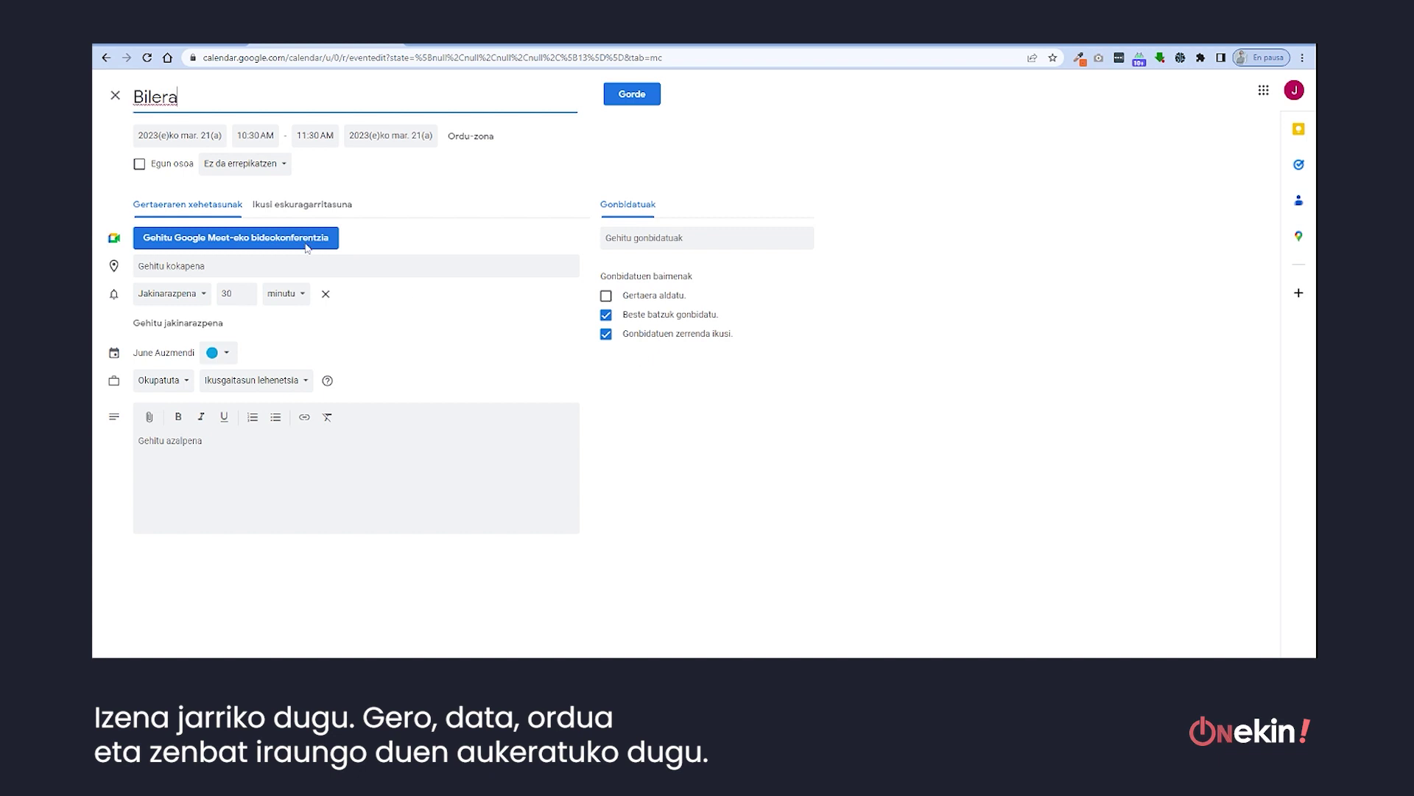
Set the meeting's end time to 11:05 AM on March 21, 2023
{"action": "left_click", "coordinate": [180, 135]}
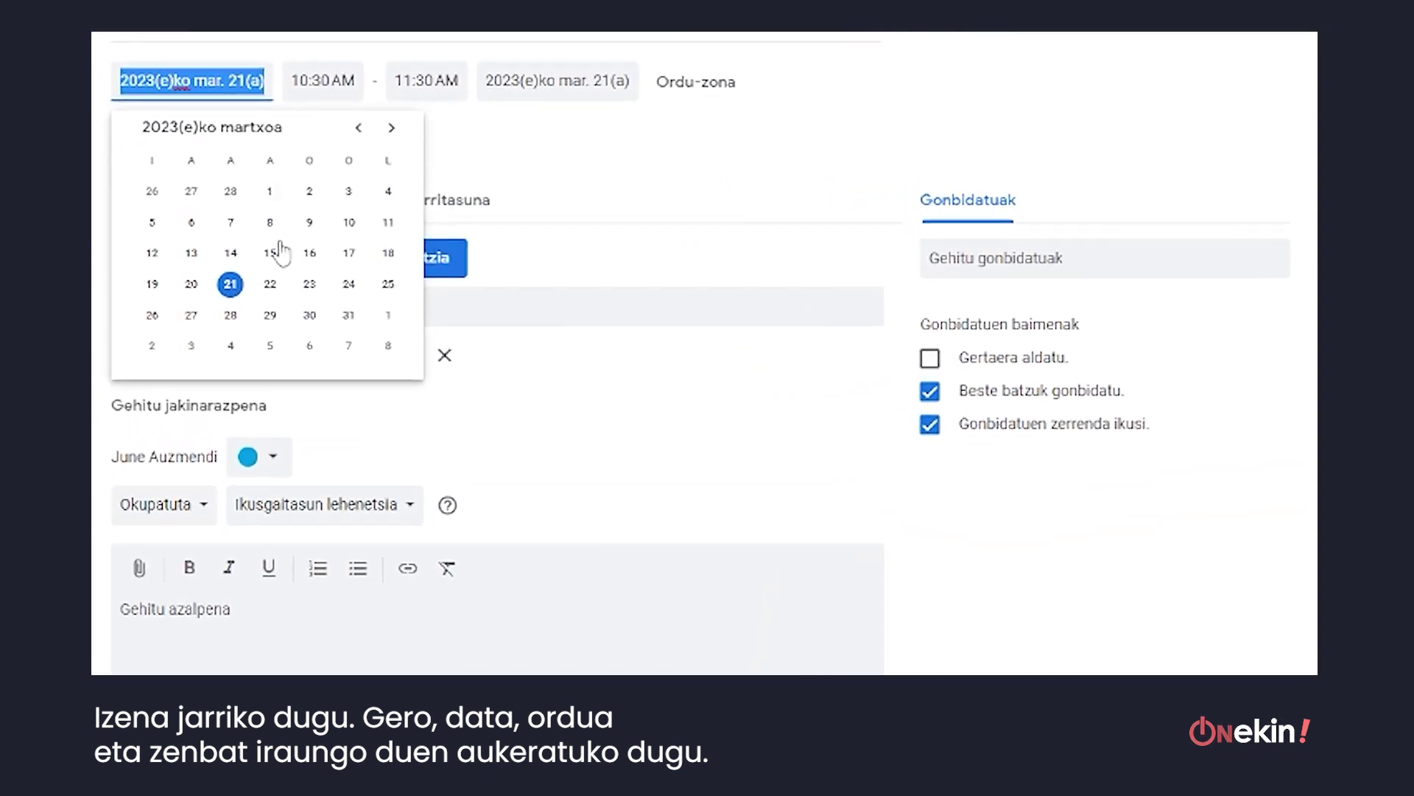
{"action": "left_click", "coordinate": [322, 80]}
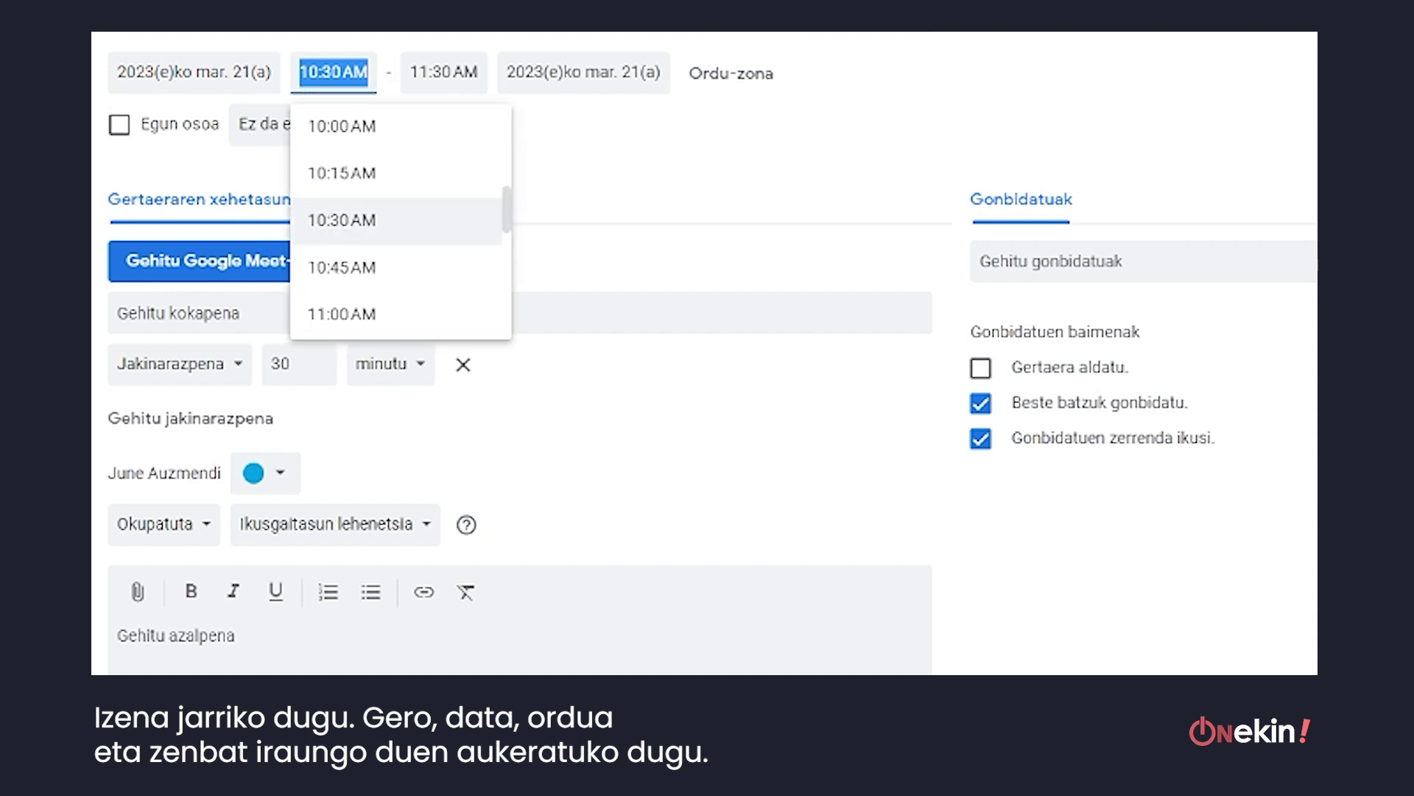
{"action": "left_click", "coordinate": [443, 71]}
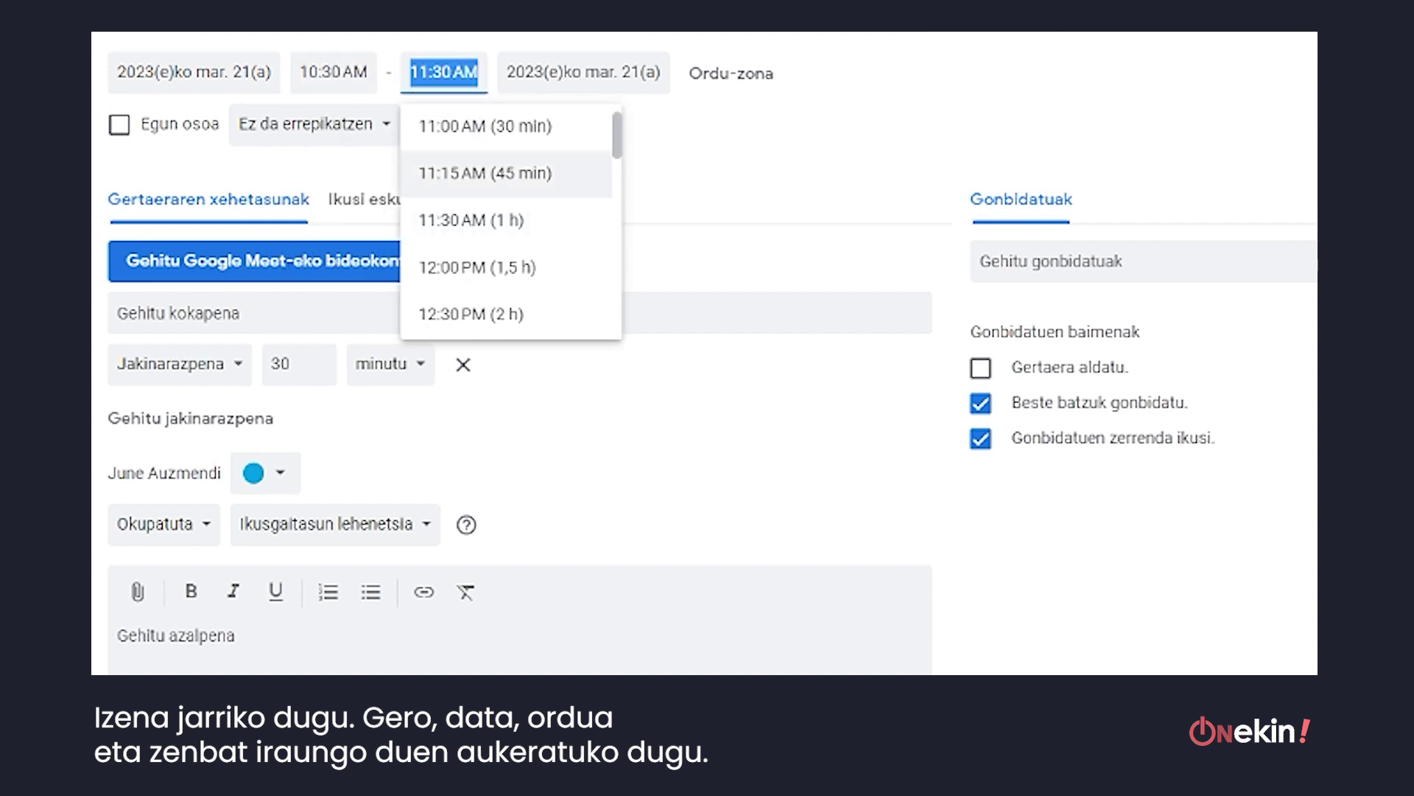
{"action": "key", "text": "Return"}
{"action": "left_click", "coordinate": [442, 71]}
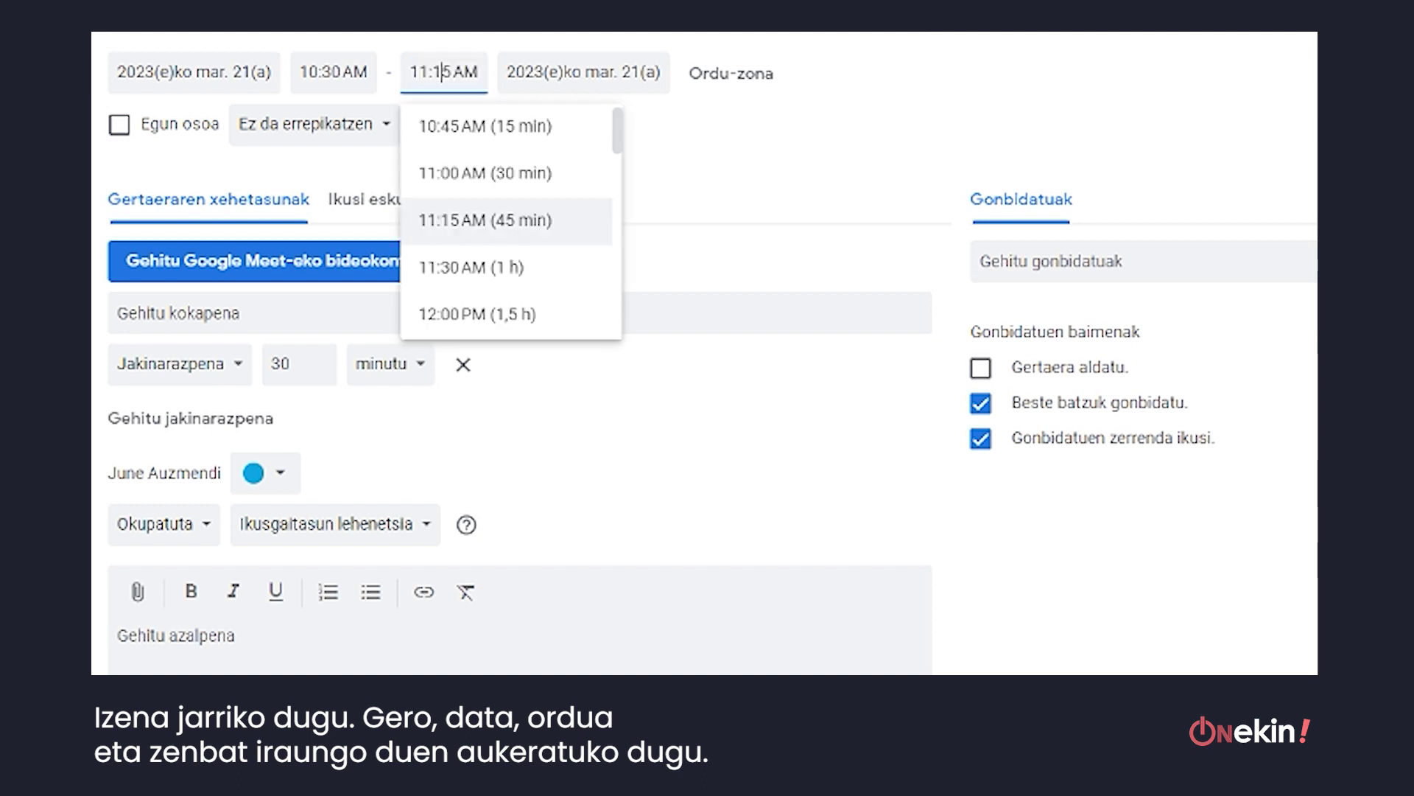
{"action": "key", "text": "BackSpace"}
{"action": "type", "text": "0"}
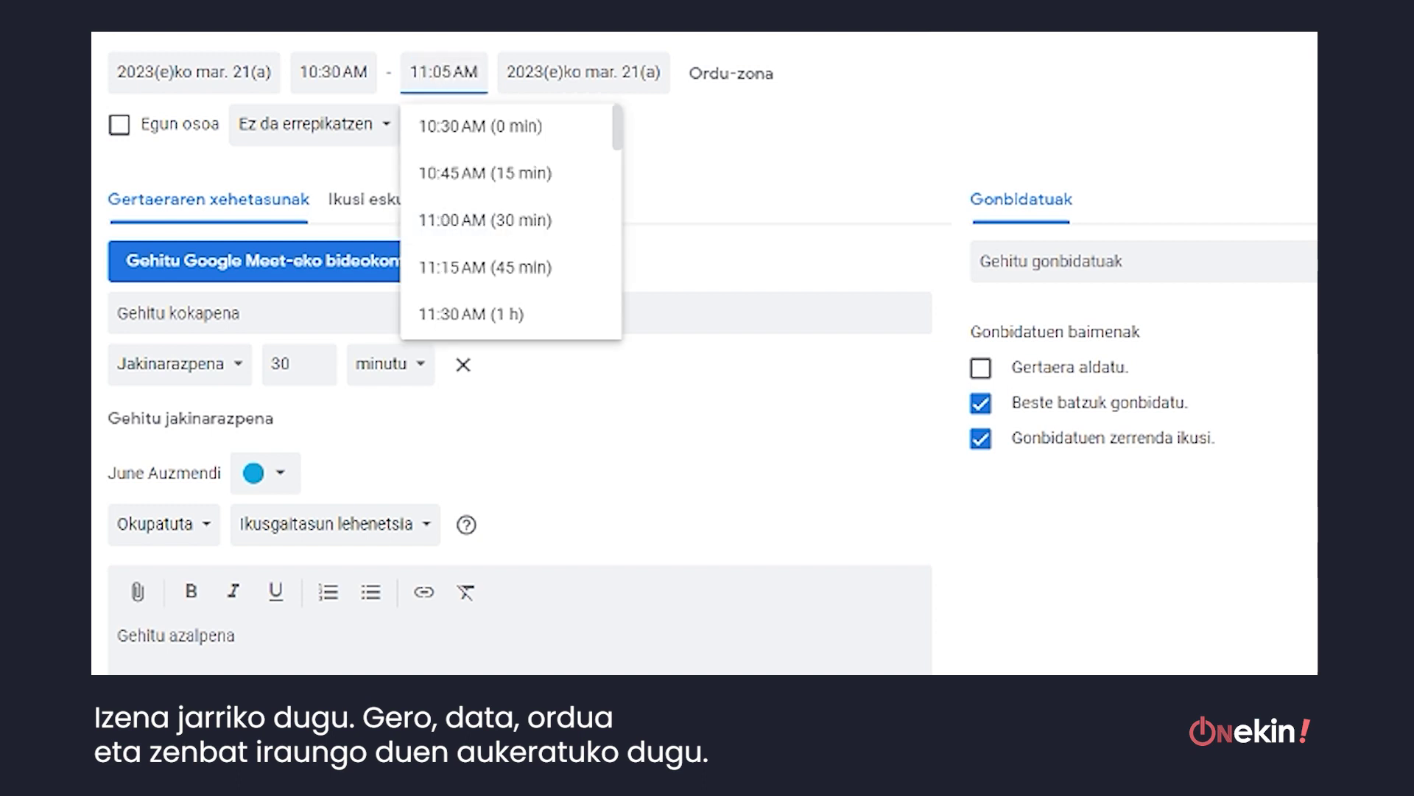
{"action": "left_click", "coordinate": [824, 268]}
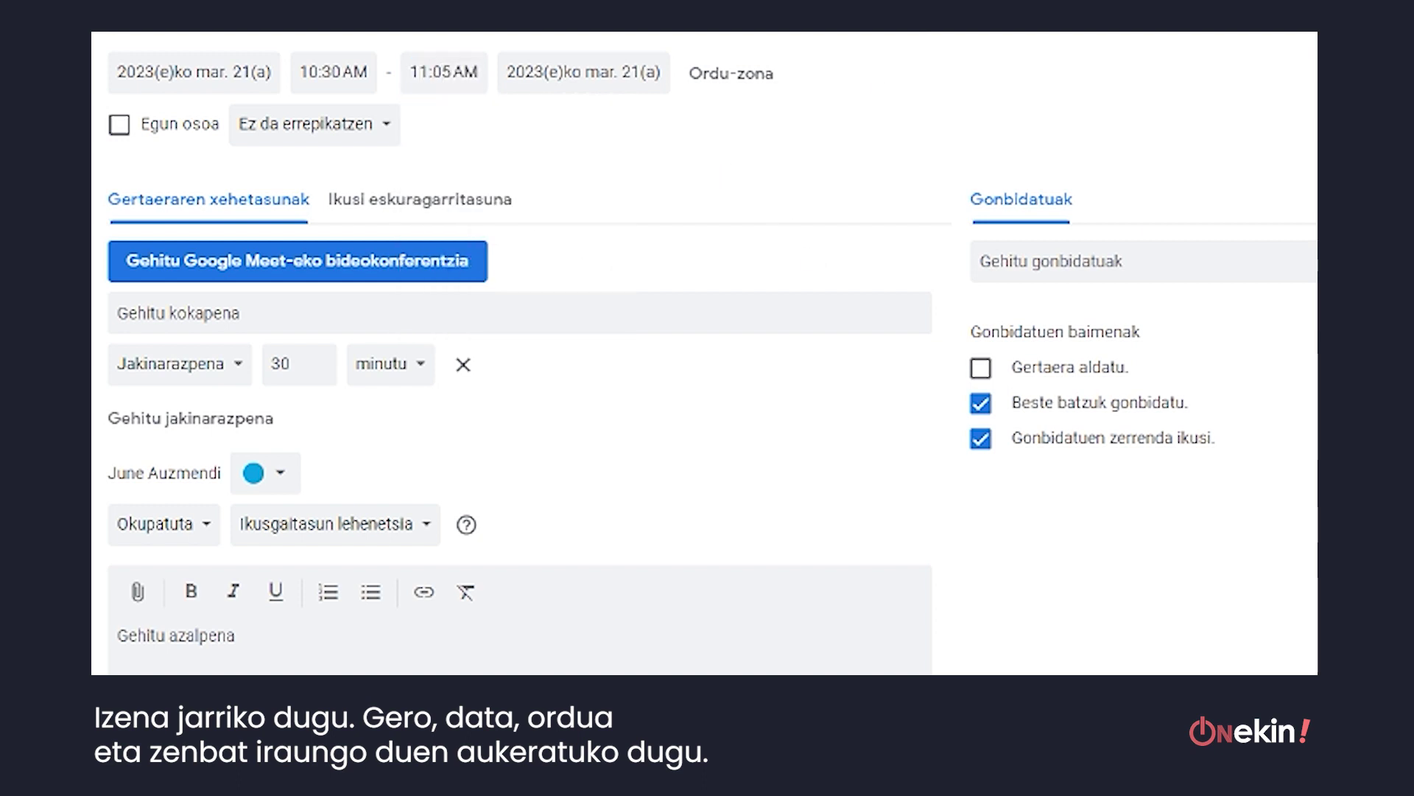
Look at the end-date calendar and the available recurrence options for the meeting
{"action": "left_click", "coordinate": [583, 71]}
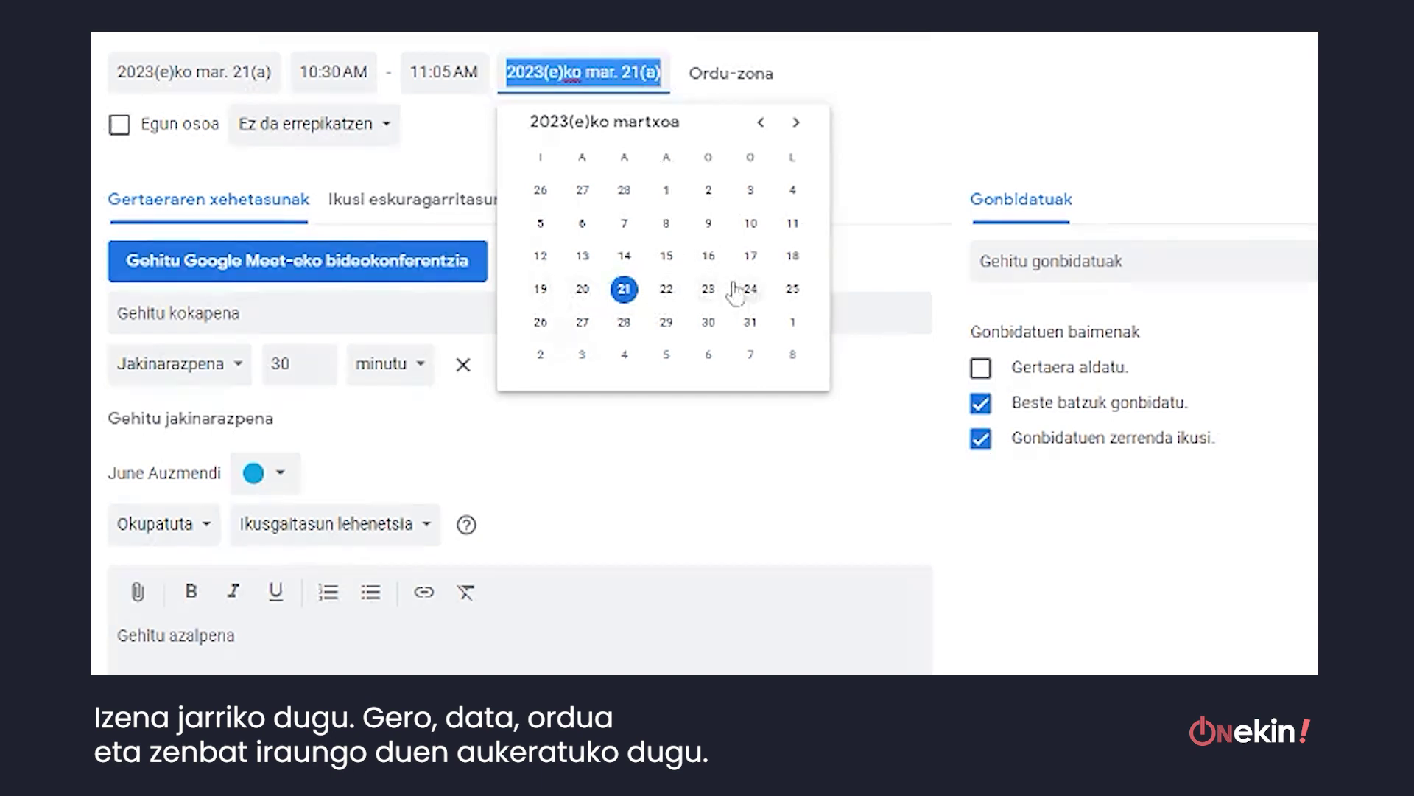
{"action": "left_click", "coordinate": [847, 126]}
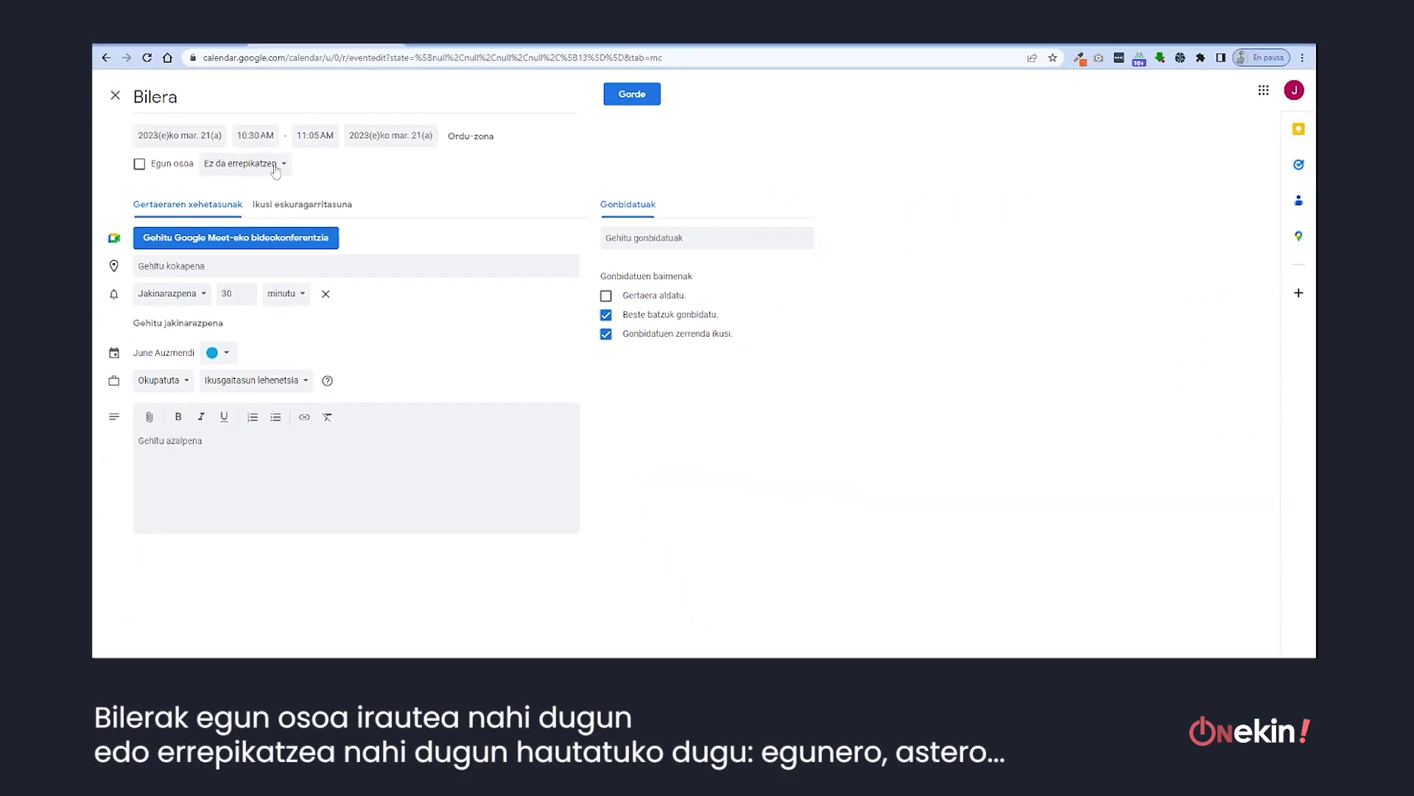
{"action": "left_click", "coordinate": [277, 166]}
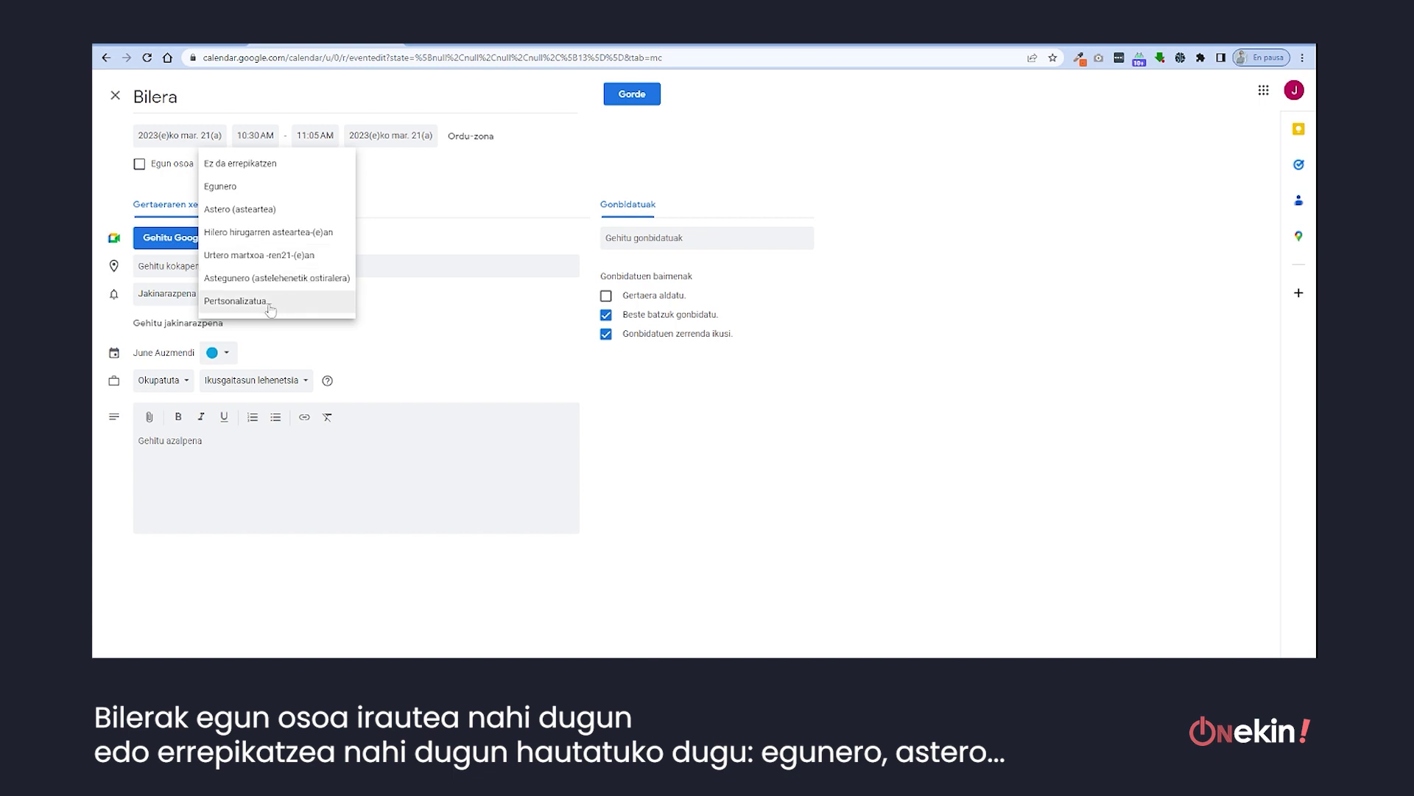
{"action": "left_click", "coordinate": [421, 188]}
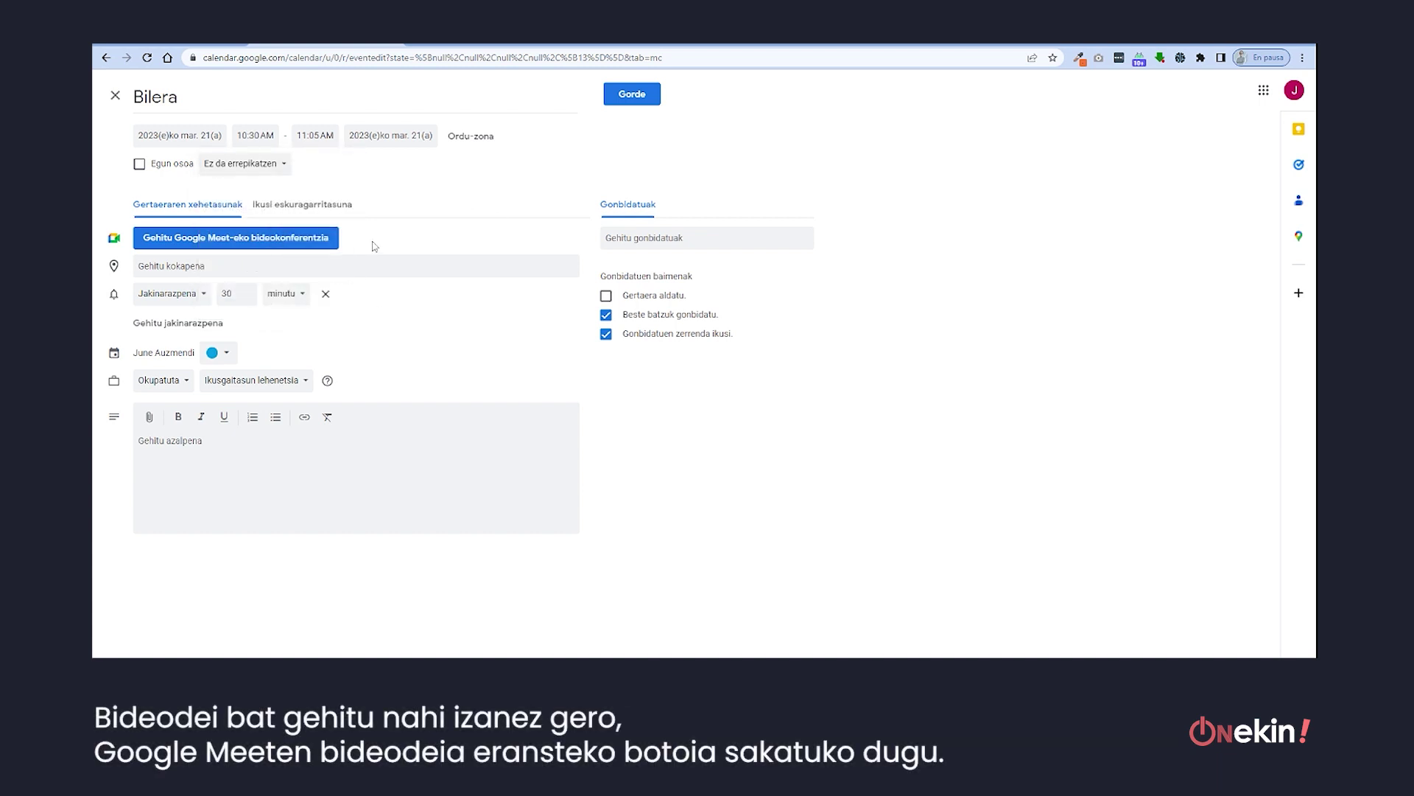
Add a Google Meet video conference to the meeting and check its video call options
{"action": "left_click", "coordinate": [302, 240]}
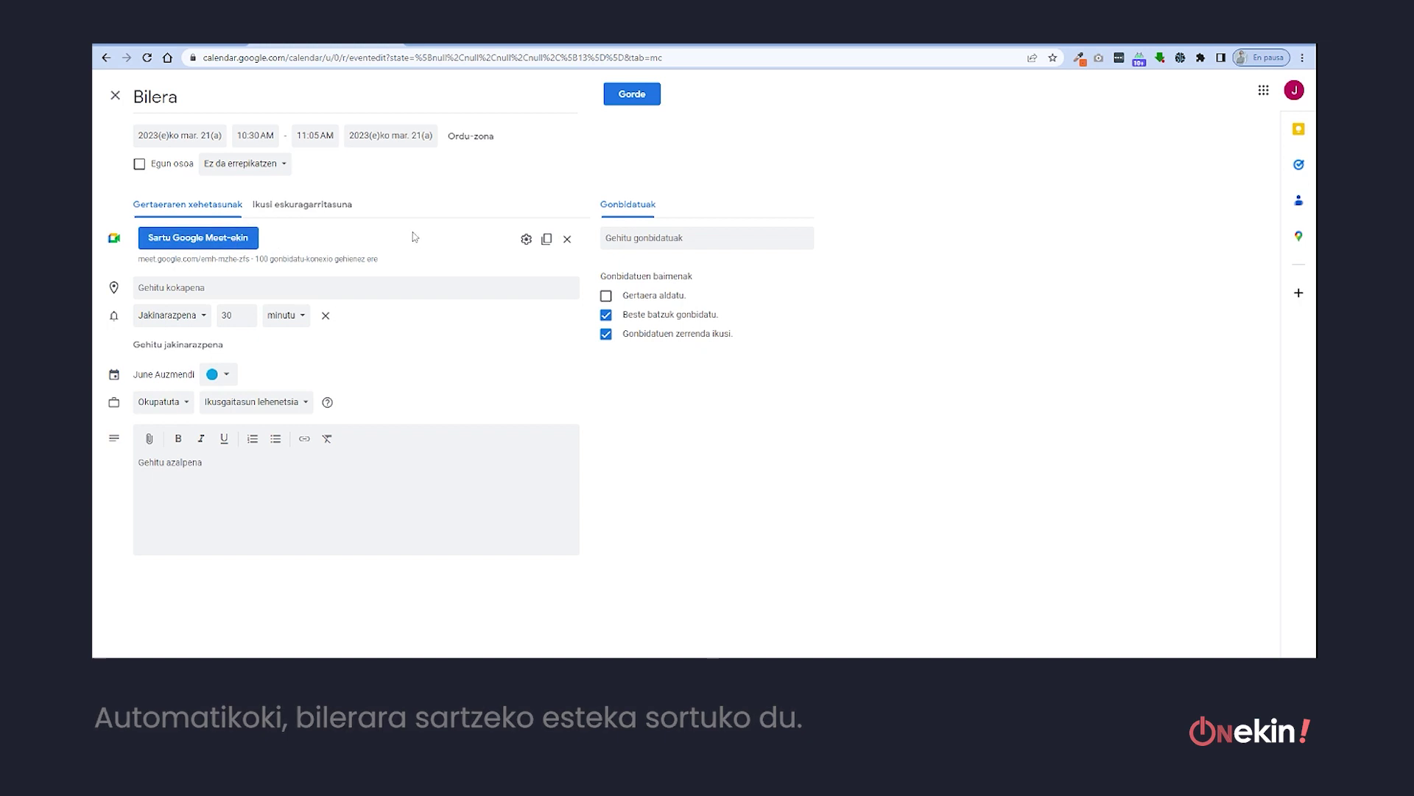
{"action": "left_click", "coordinate": [527, 240]}
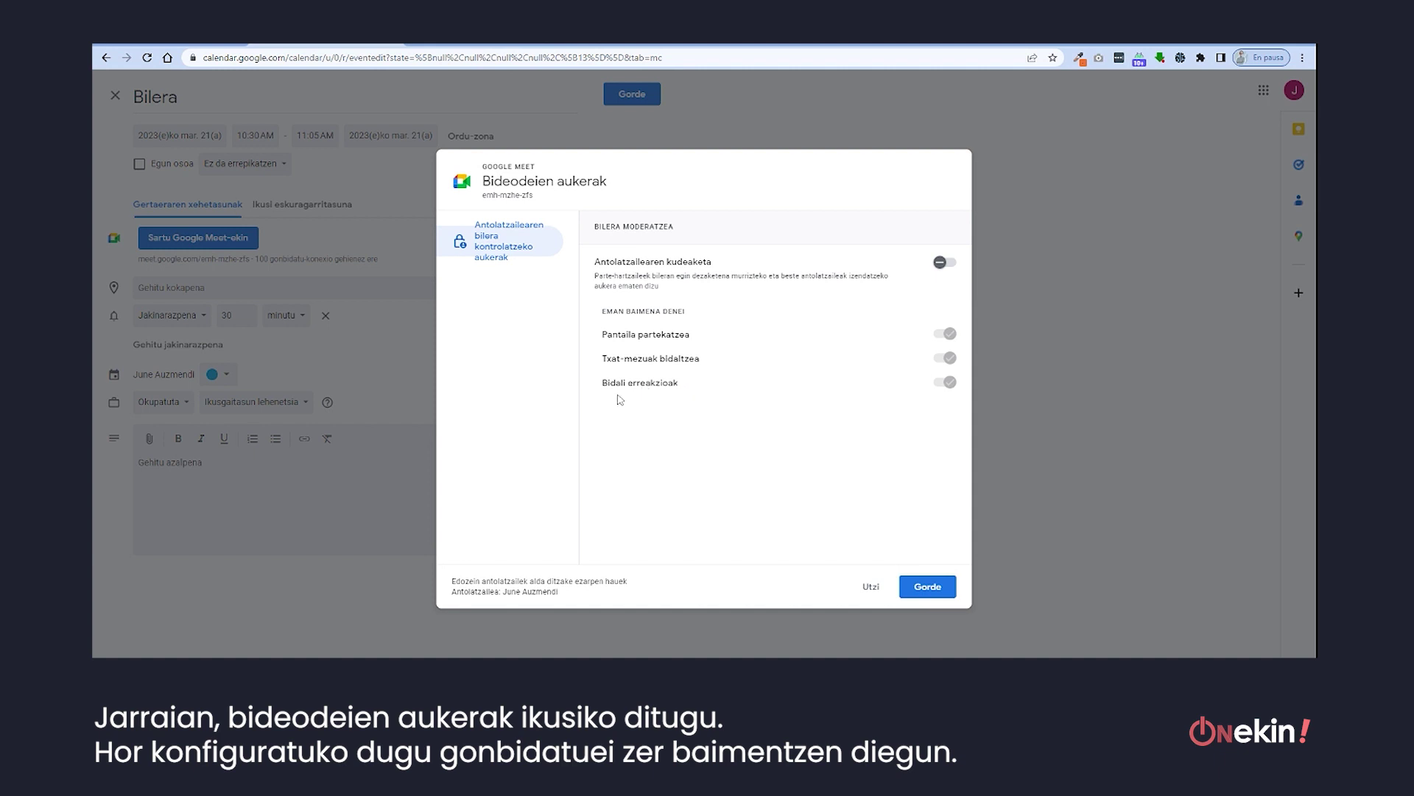
{"action": "left_click", "coordinate": [870, 587]}
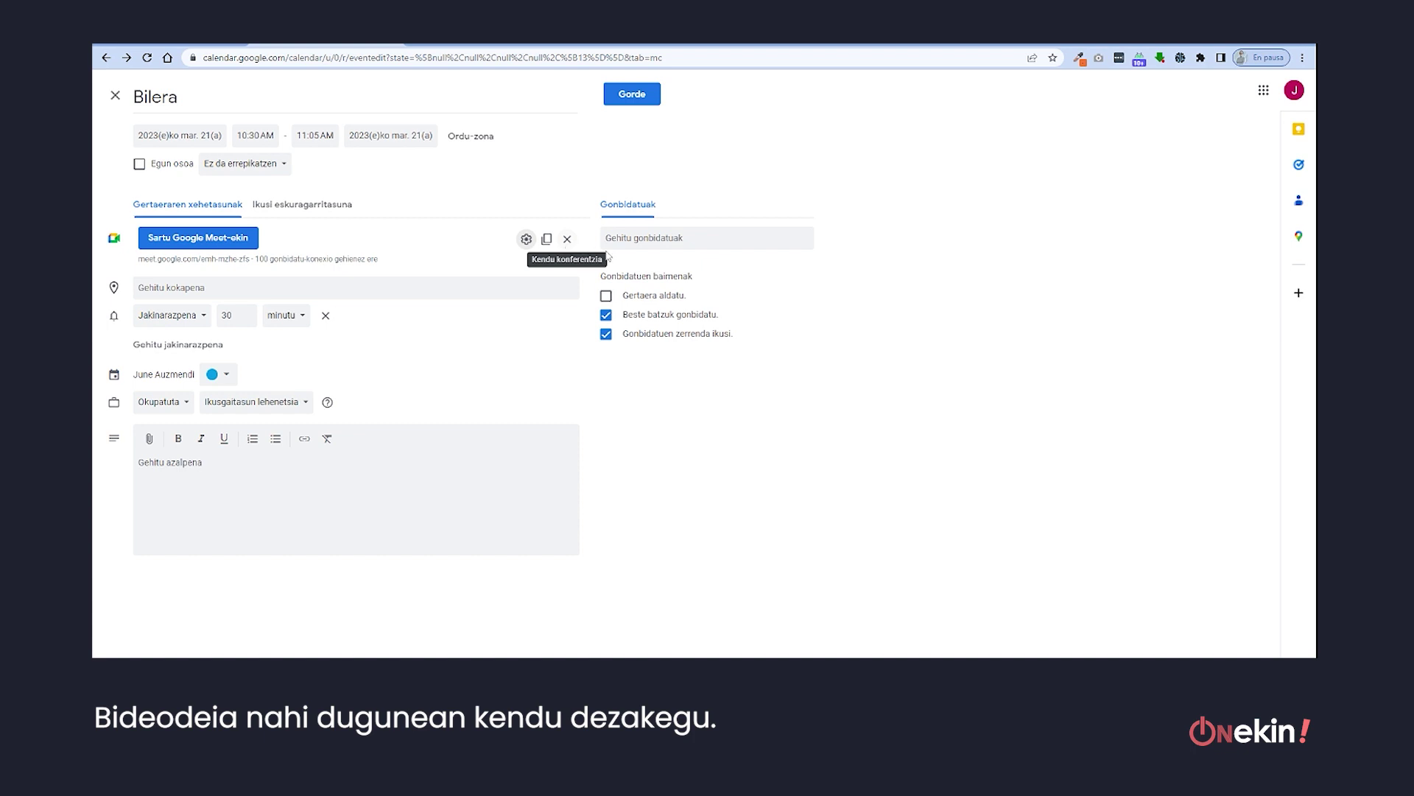
Search for "Hazi fund" as the meeting location and choose the suggested HAZI Fundazioa
{"action": "left_click", "coordinate": [358, 287]}
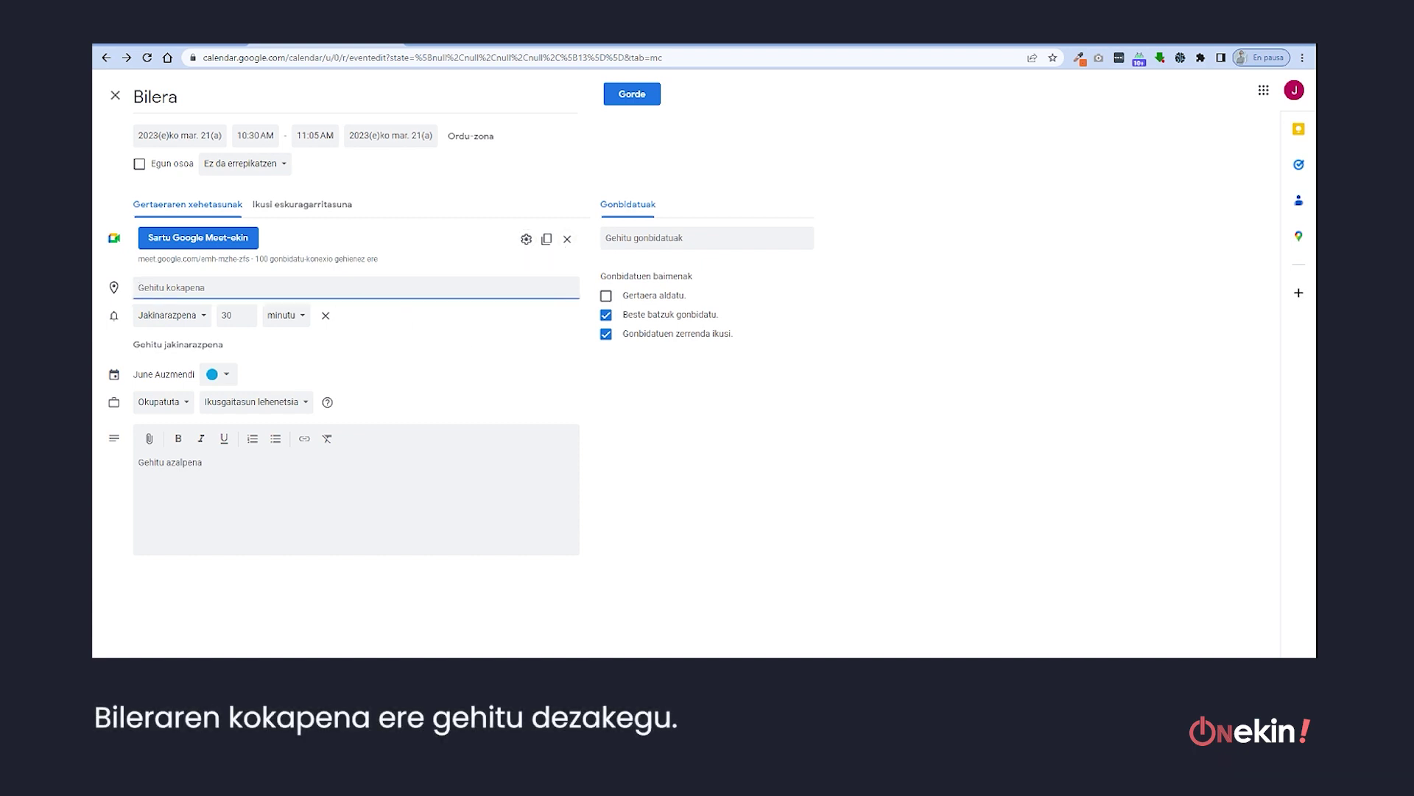
{"action": "type", "text": "Hazi"}
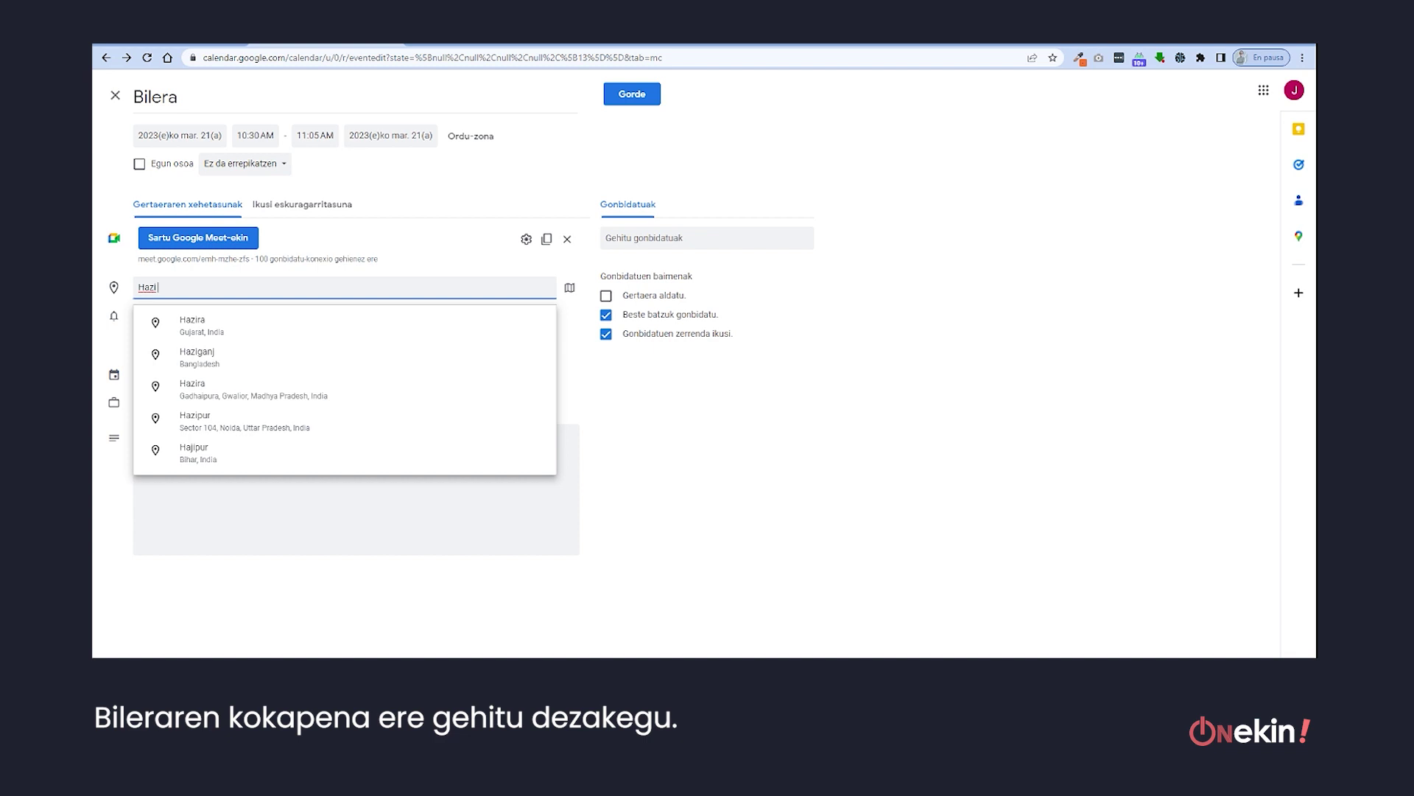
{"action": "type", "text": " fund"}
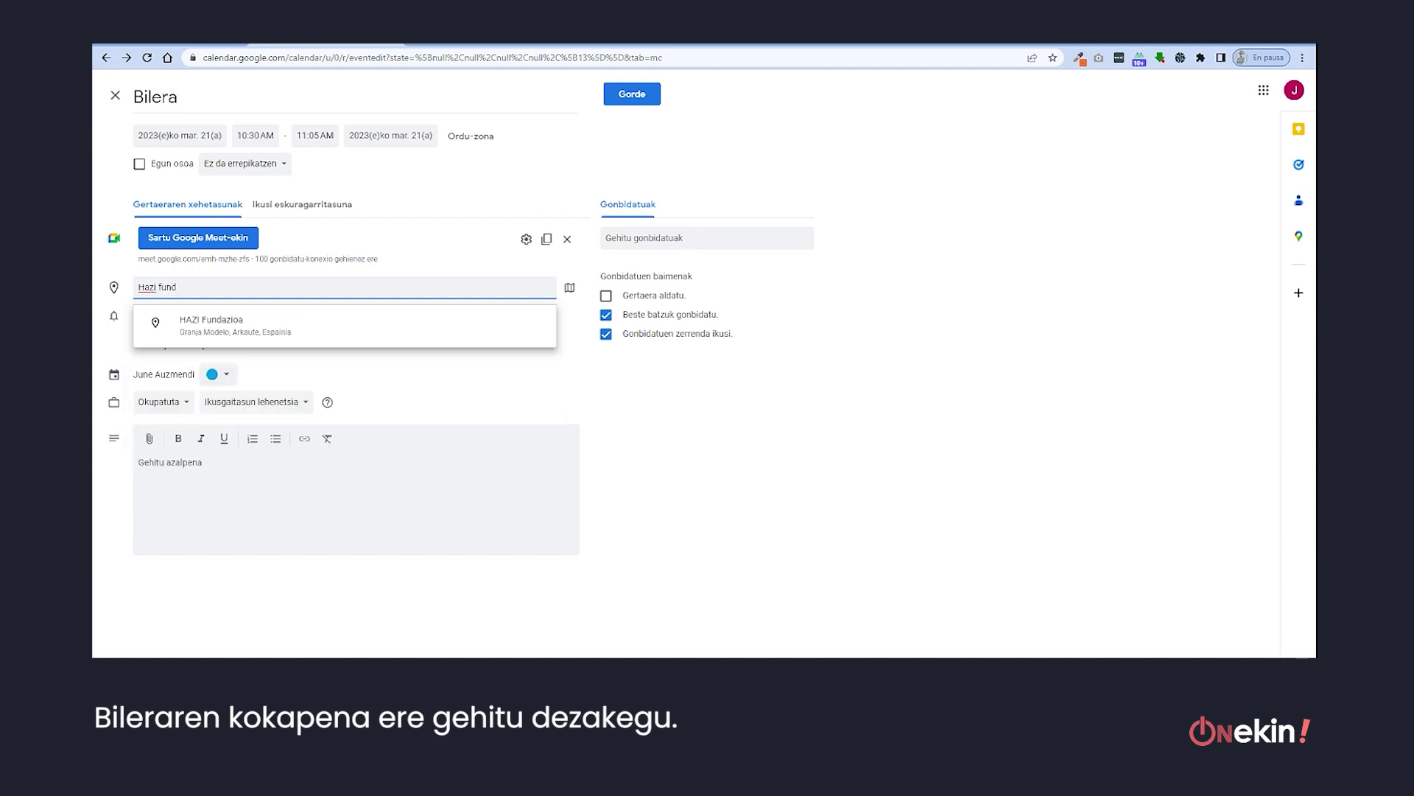
{"action": "left_click", "coordinate": [313, 321]}
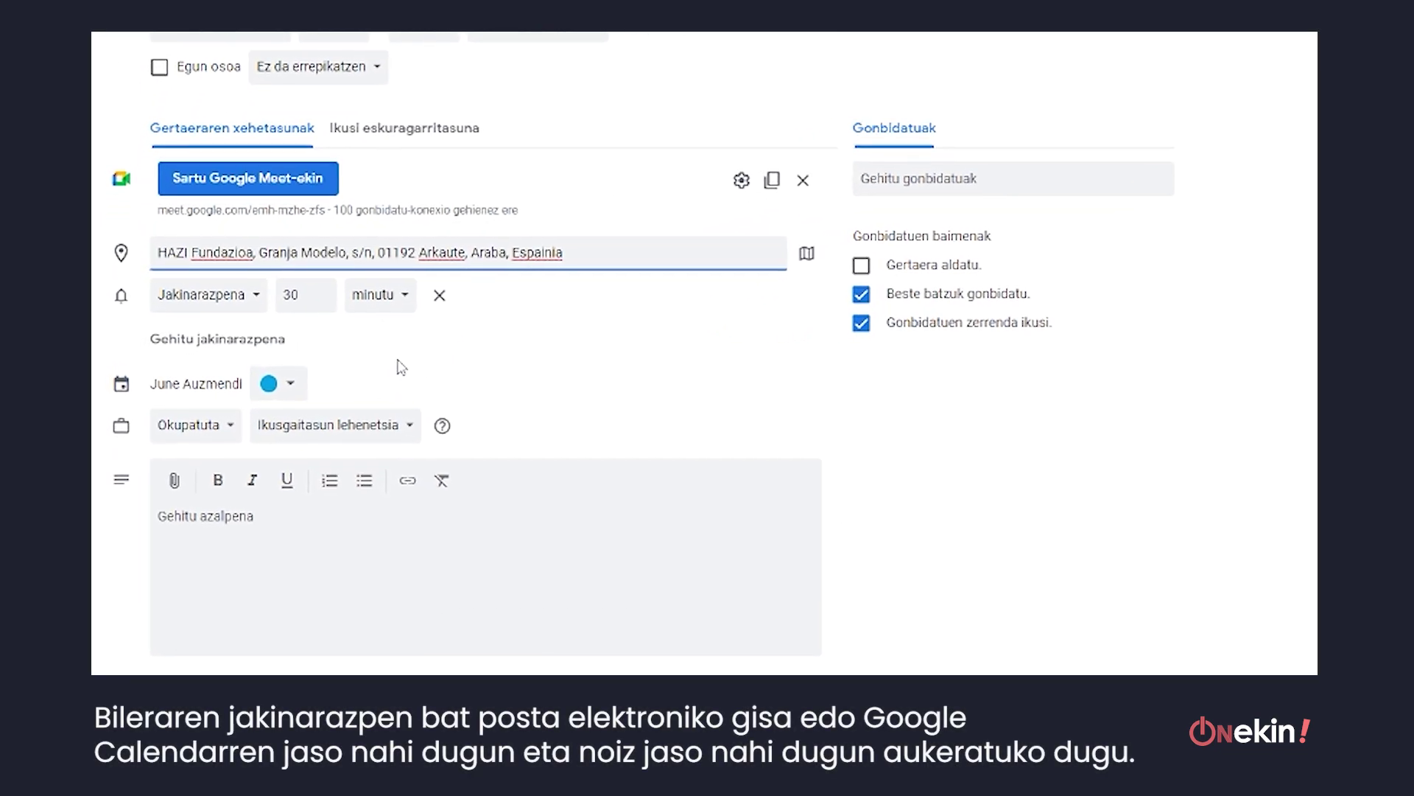
Set the meeting reminder to a "Jakinarazpena" 20 minutes in advance
{"action": "left_click", "coordinate": [242, 297]}
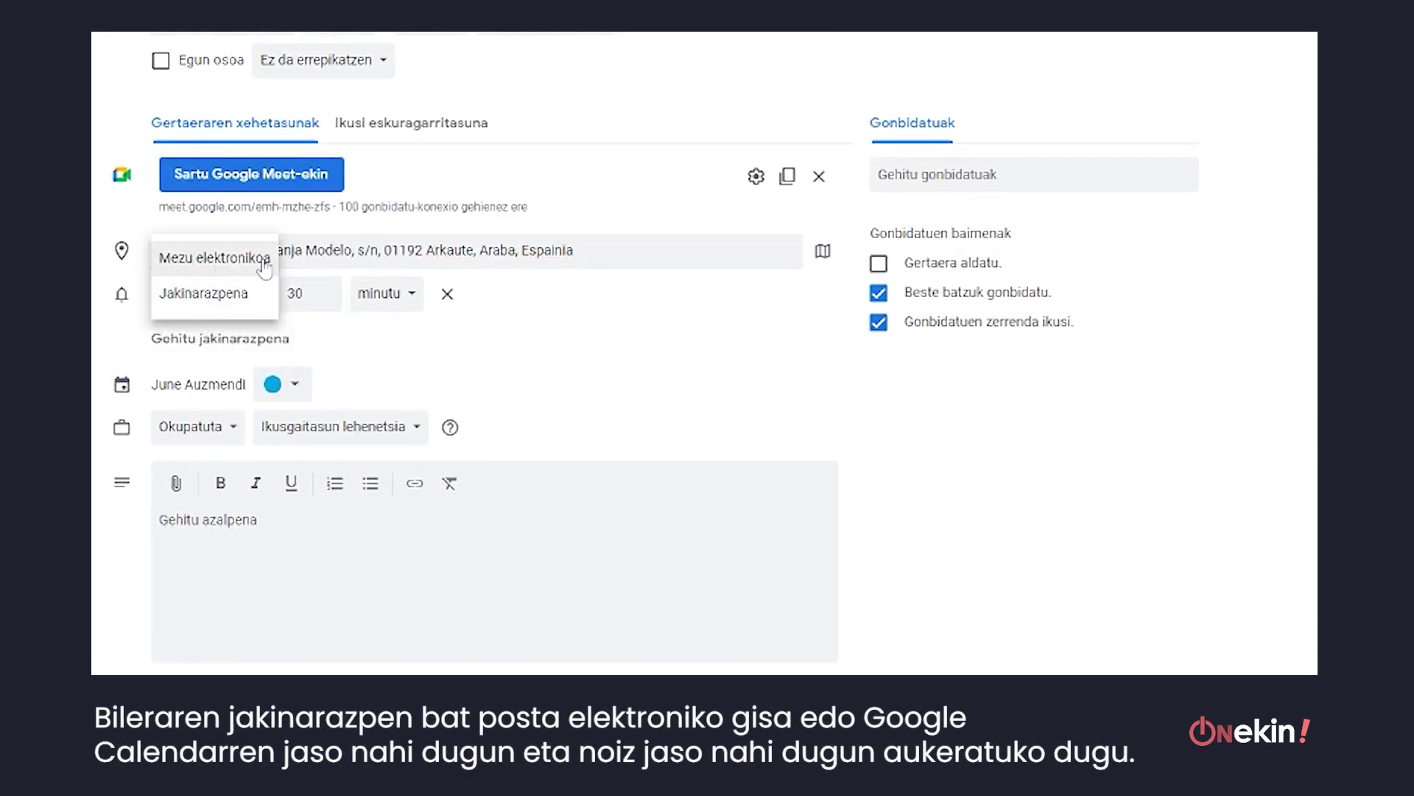
{"action": "left_click", "coordinate": [246, 303]}
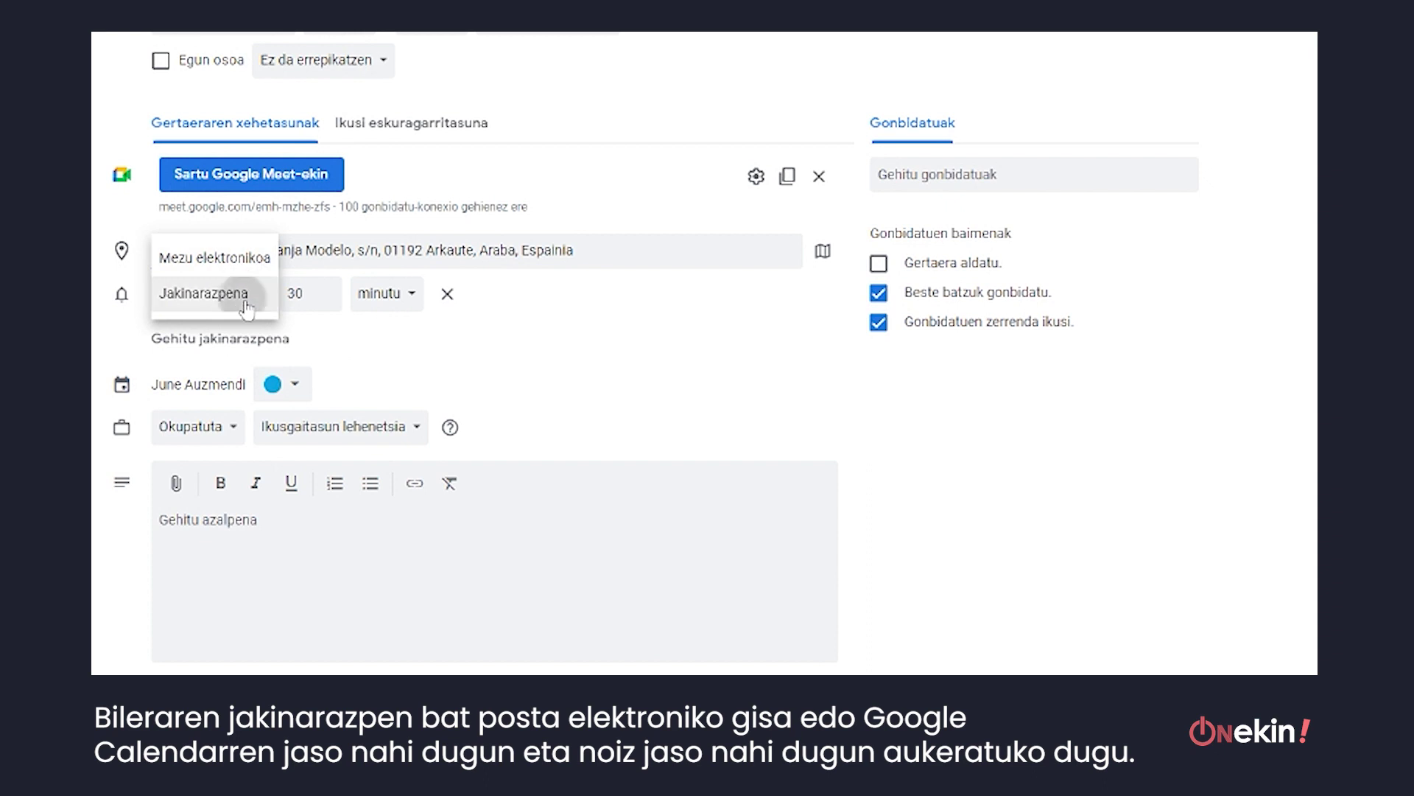
{"action": "left_click", "coordinate": [327, 300]}
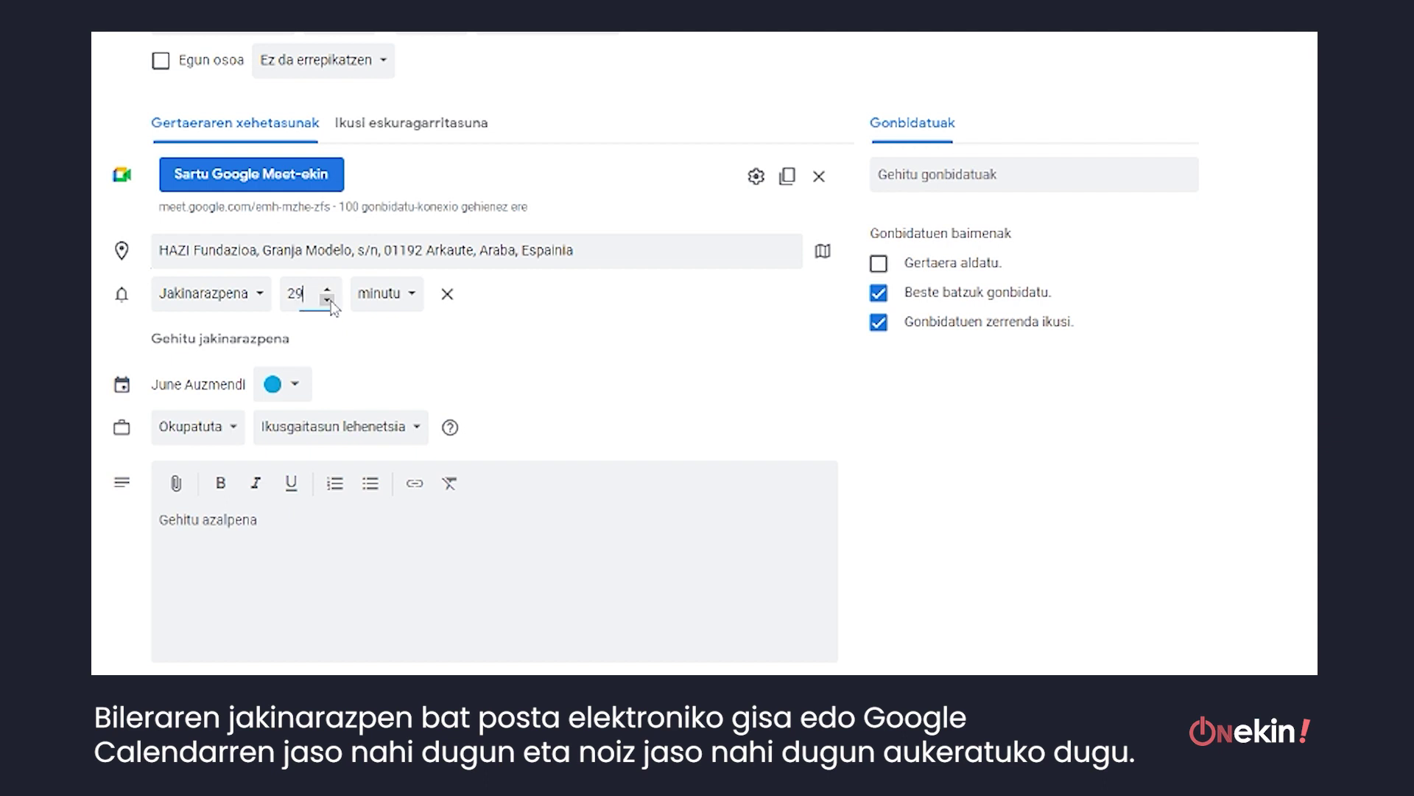
{"action": "left_click", "coordinate": [327, 300]}
{"action": "left_click", "coordinate": [327, 300]}
{"action": "left_click", "coordinate": [327, 300]}
{"action": "left_click", "coordinate": [327, 300]}
{"action": "left_click", "coordinate": [327, 300]}
{"action": "left_click", "coordinate": [327, 300]}
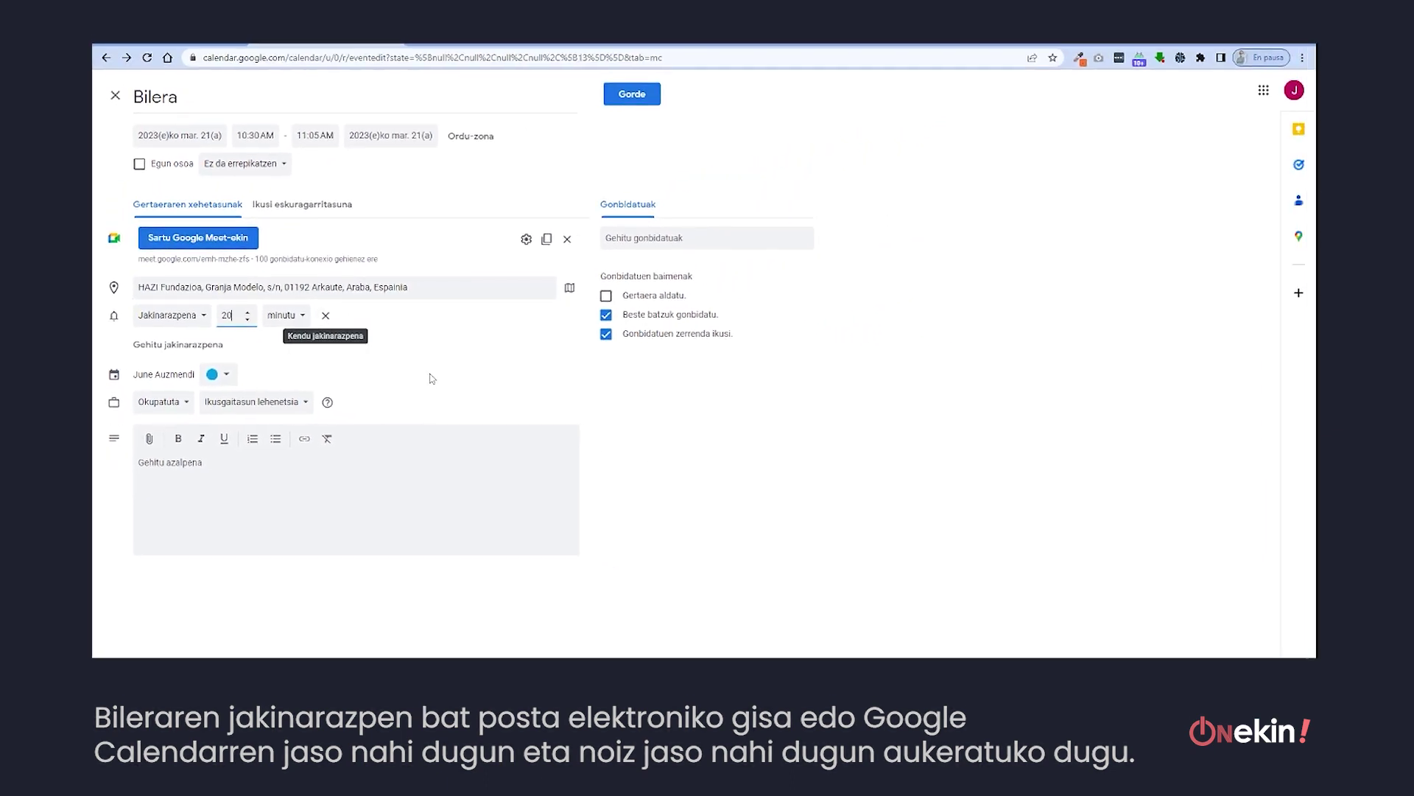
Review the event's colour, availability (Okupatuta or Libre) and visibility options
{"action": "left_click", "coordinate": [229, 376]}
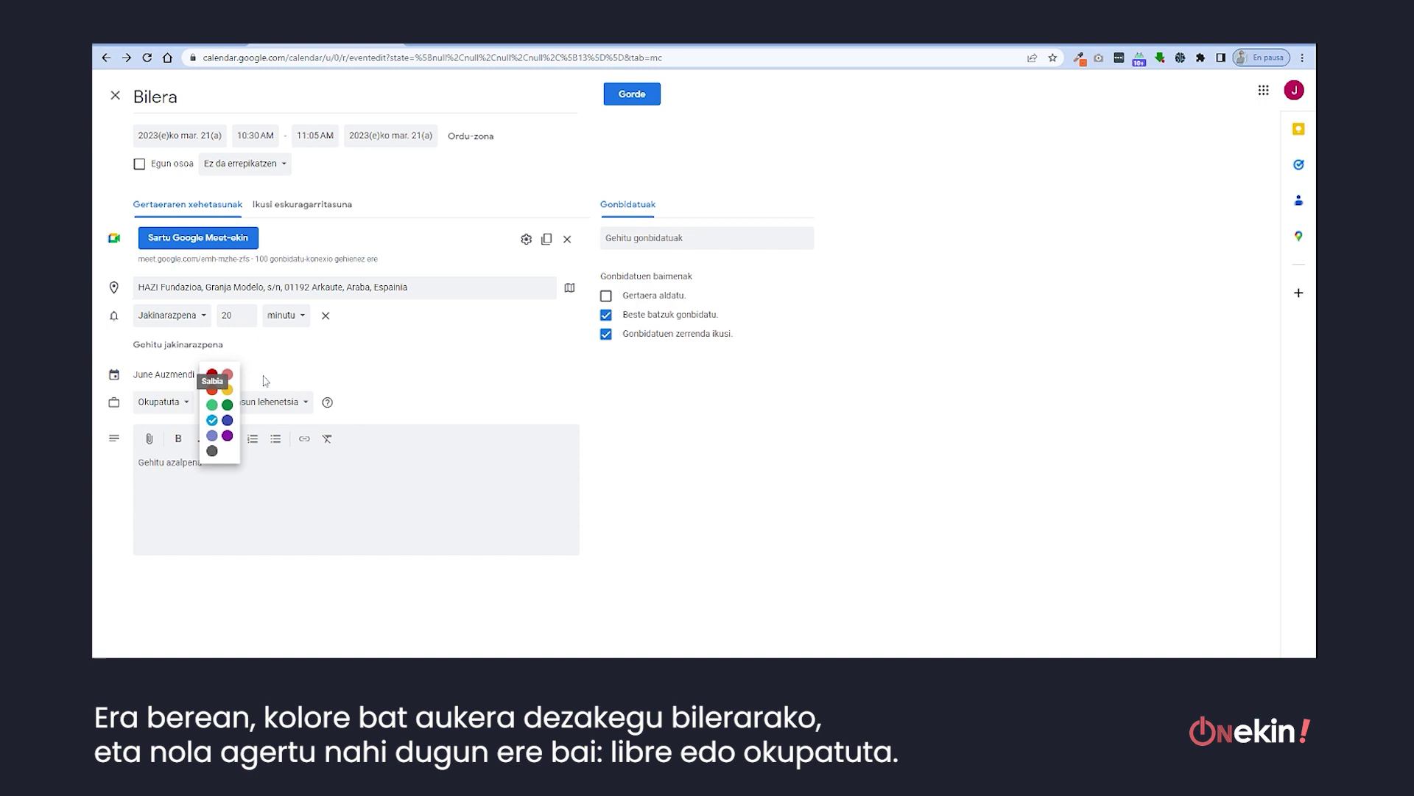
{"action": "left_click", "coordinate": [420, 398]}
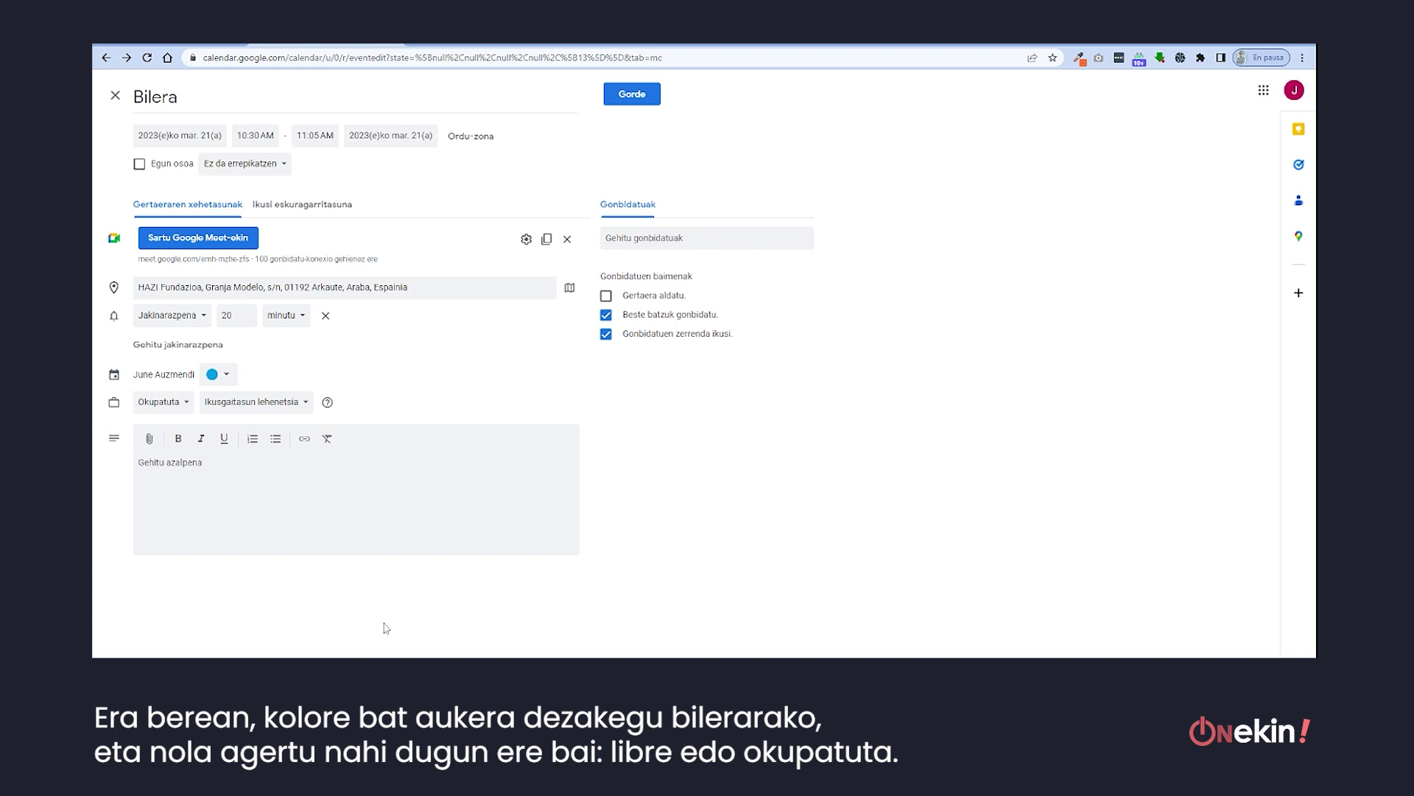
{"action": "left_click", "coordinate": [177, 403]}
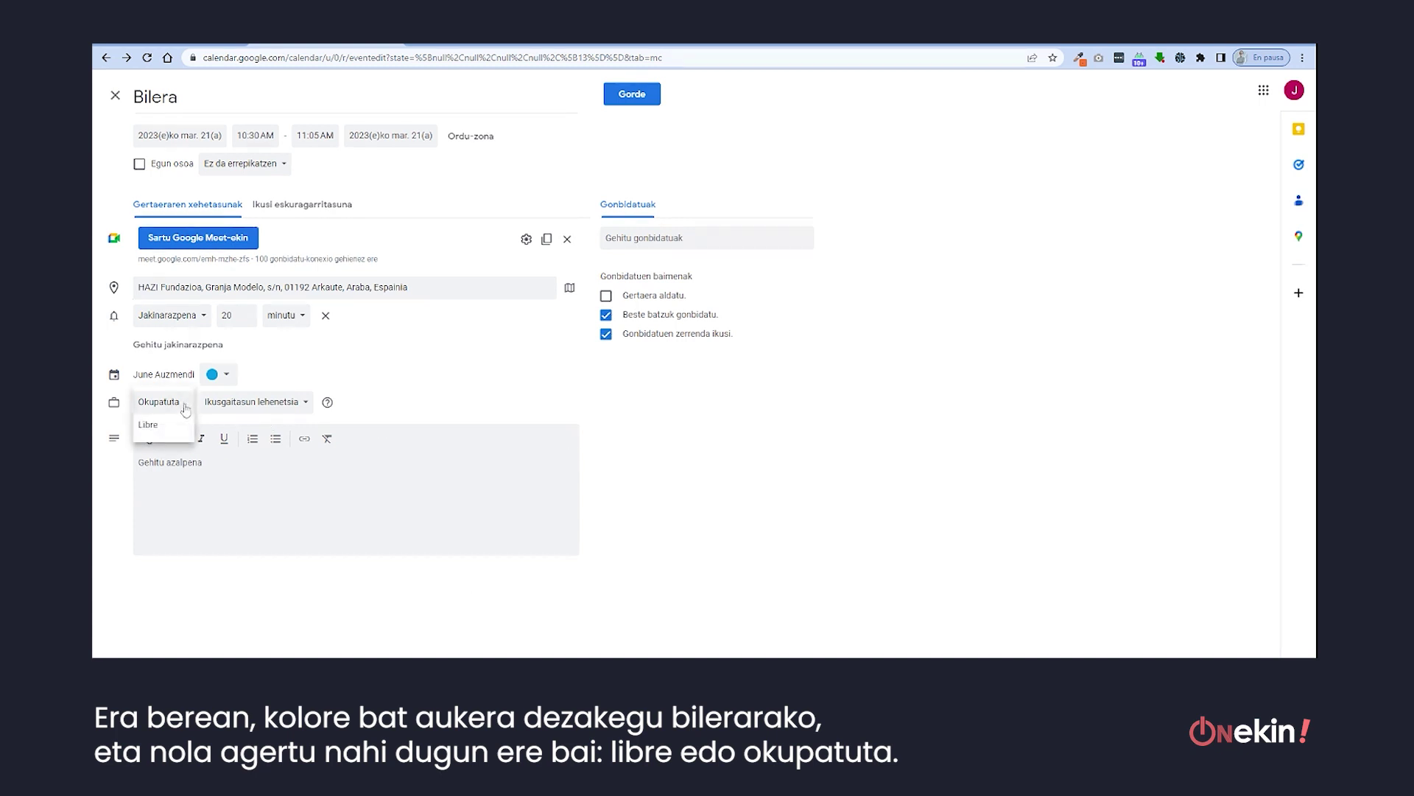
{"action": "left_click", "coordinate": [391, 389]}
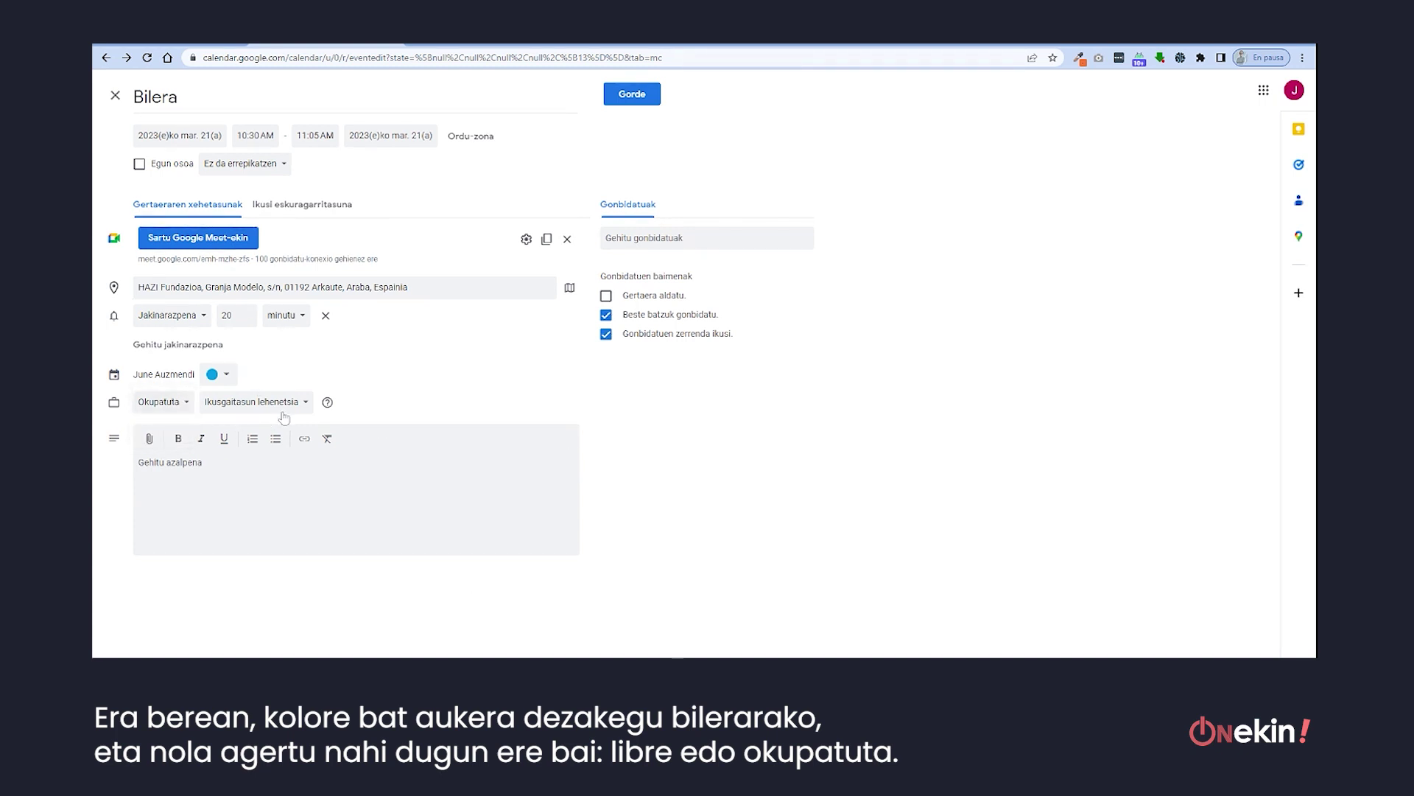
{"action": "left_click", "coordinate": [254, 402]}
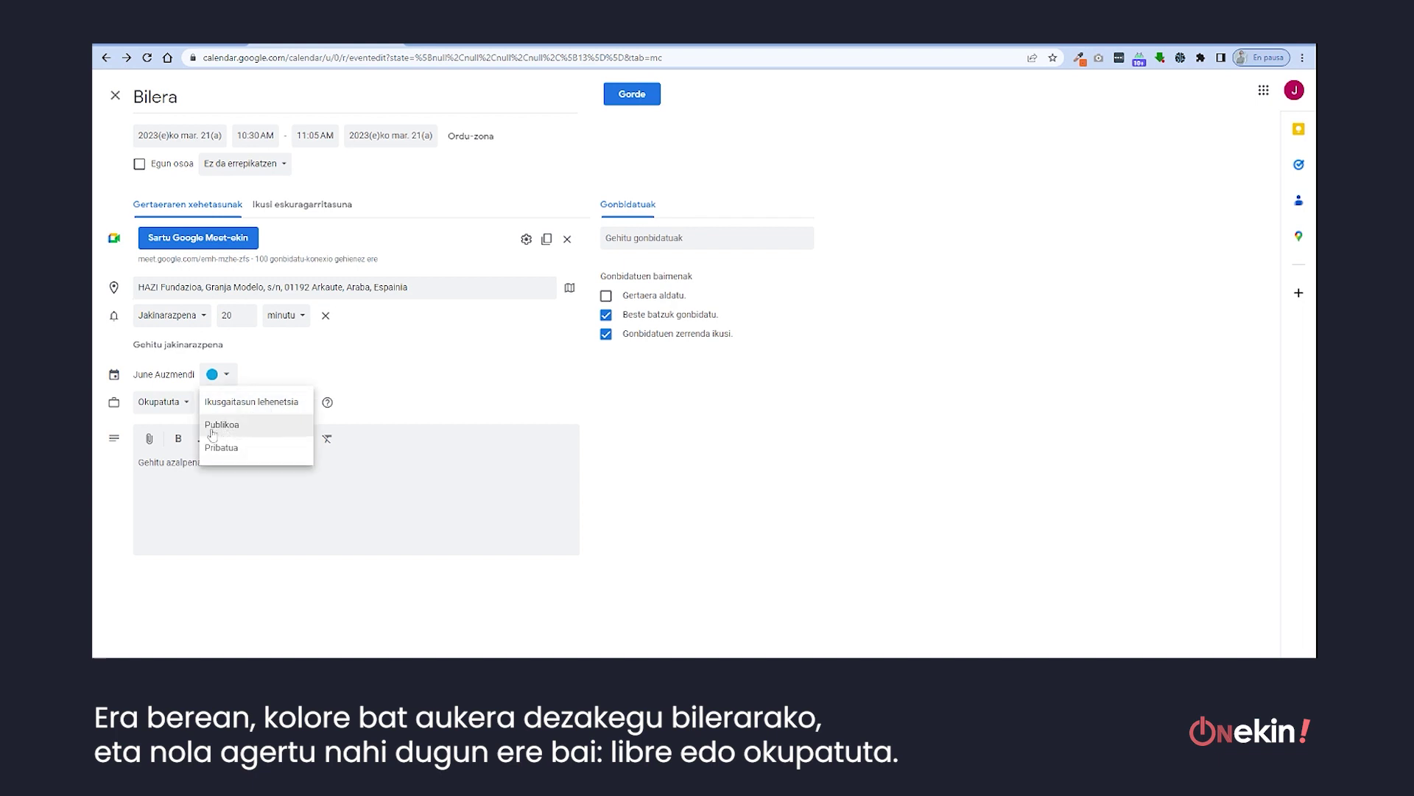
Enter "Garrantzitsua" as the meeting description and add the first suggested contact as a guest
{"action": "left_click", "coordinate": [372, 455]}
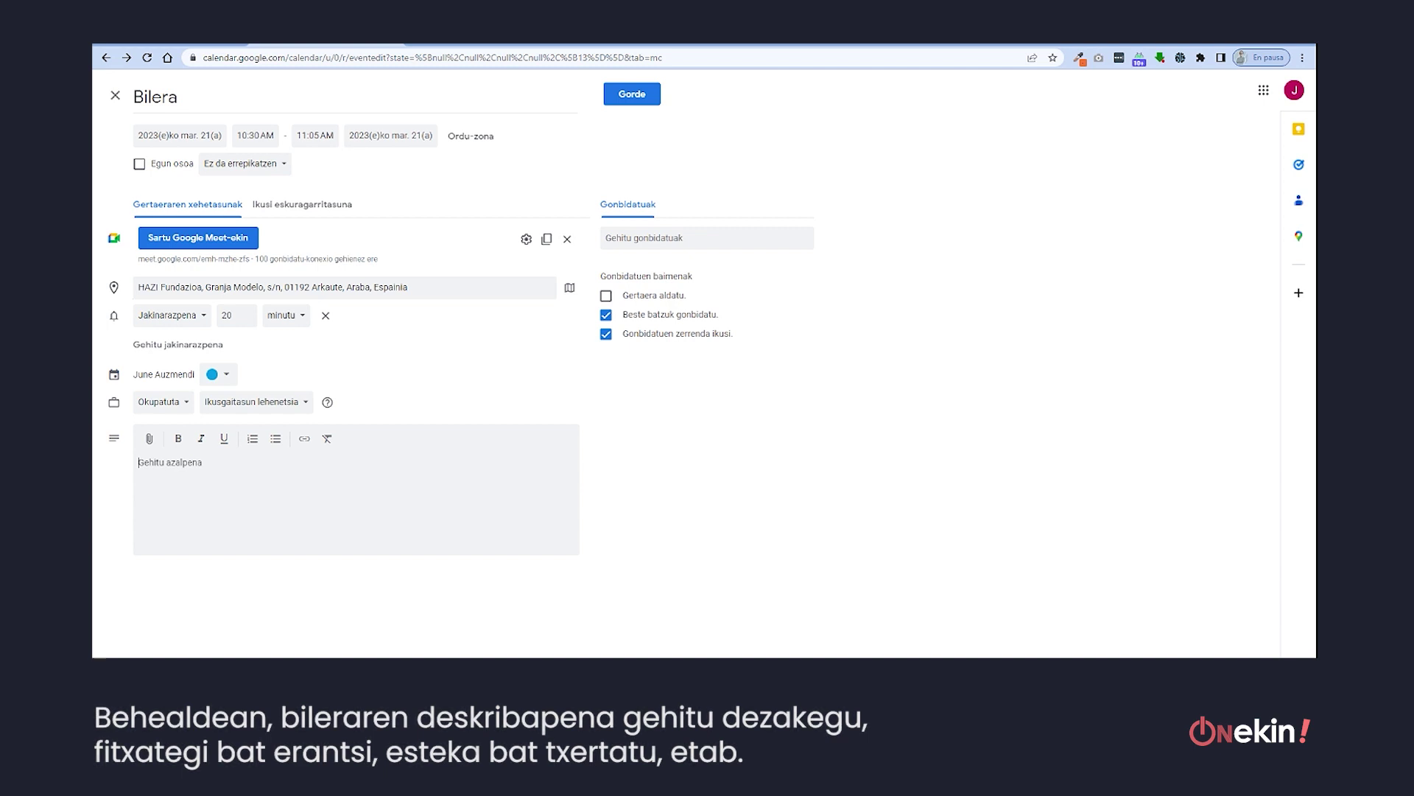
{"action": "type", "text": "Garrantzitsua"}
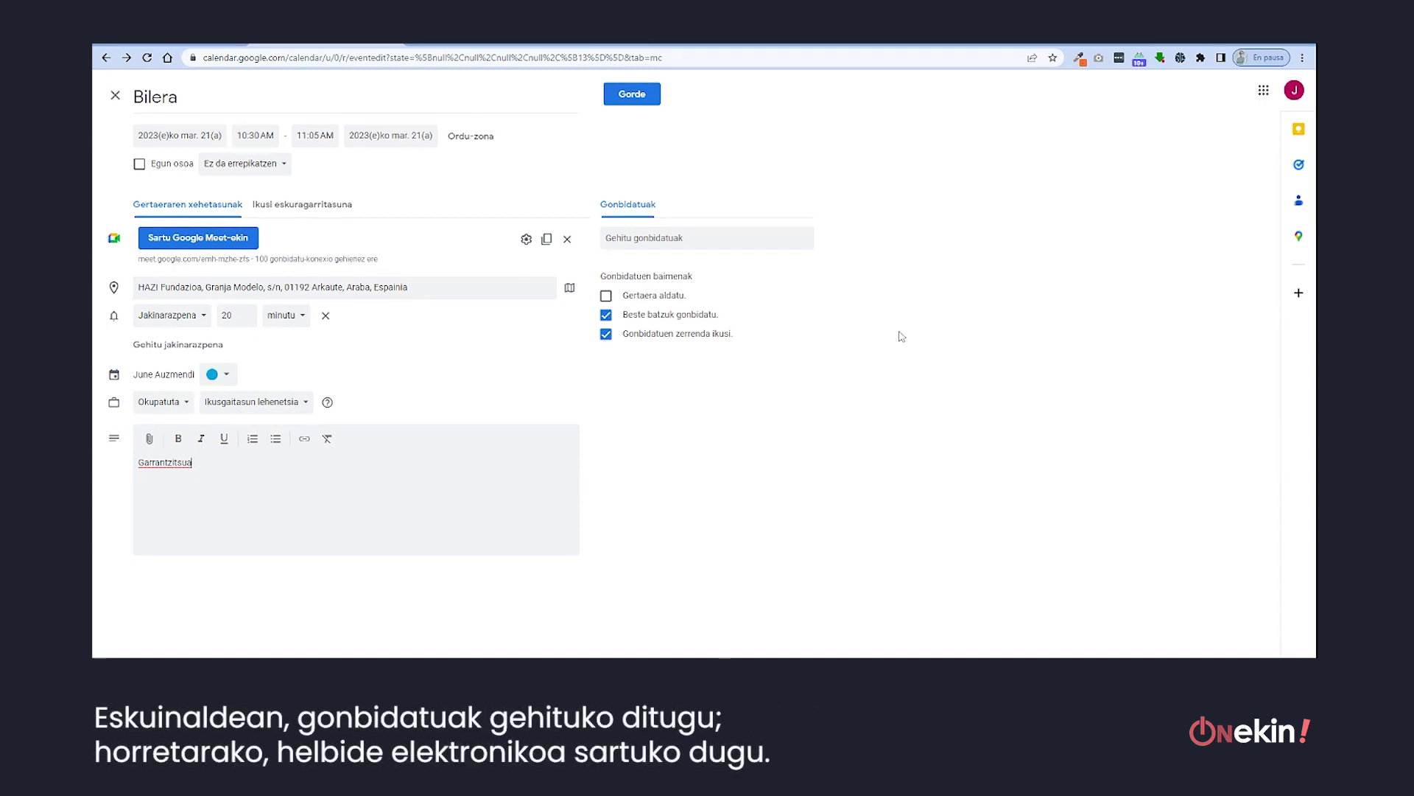
{"action": "left_click", "coordinate": [766, 238]}
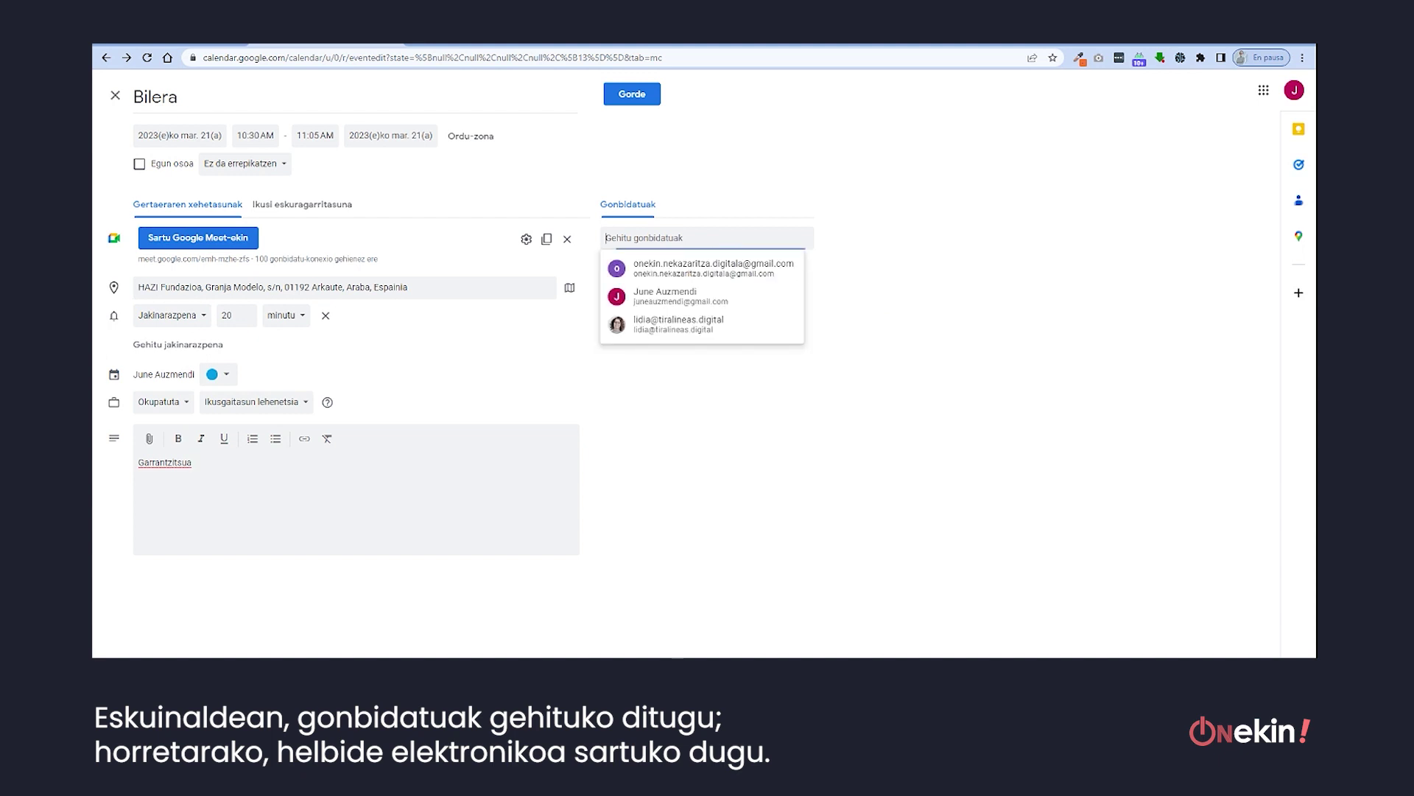
{"action": "left_click", "coordinate": [758, 273]}
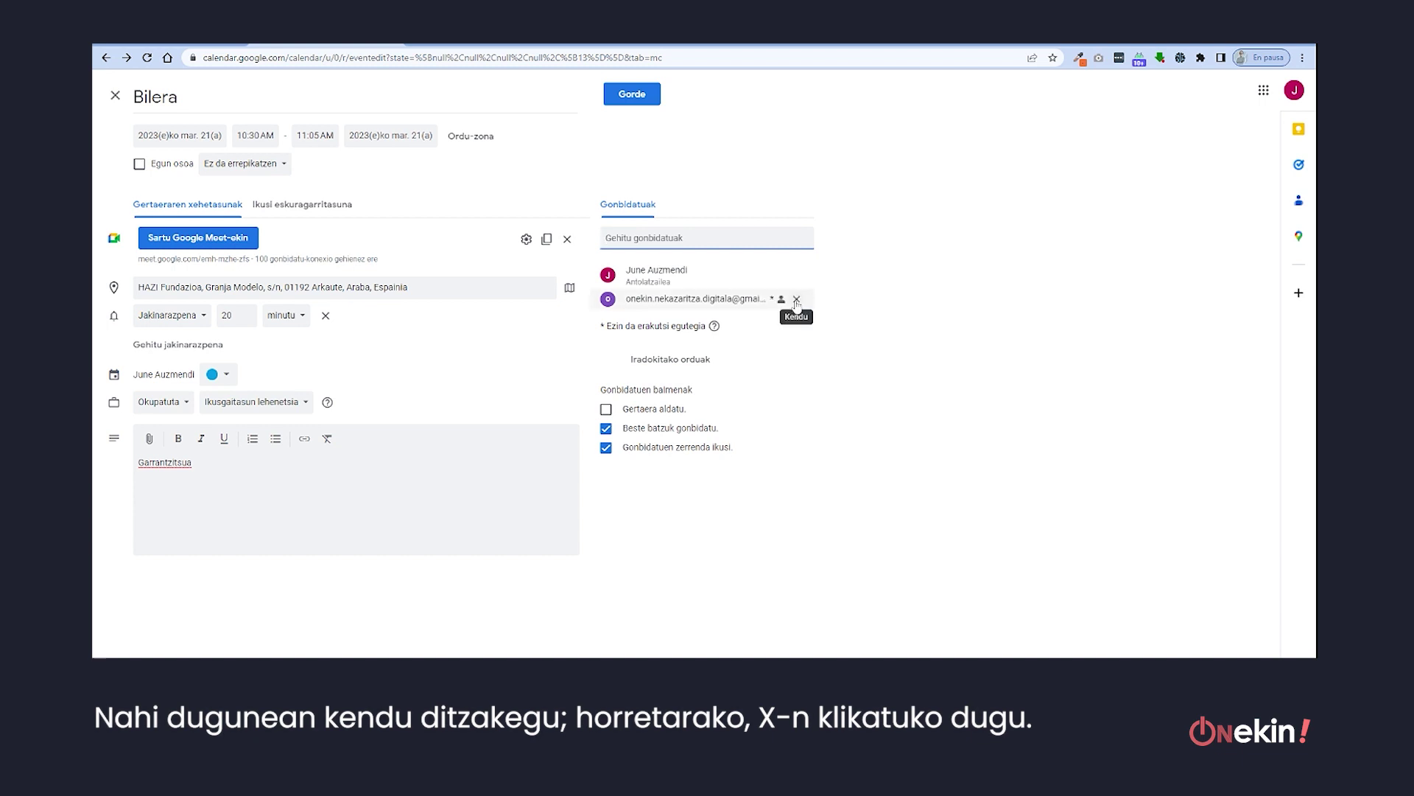
{"action": "left_click", "coordinate": [796, 300]}
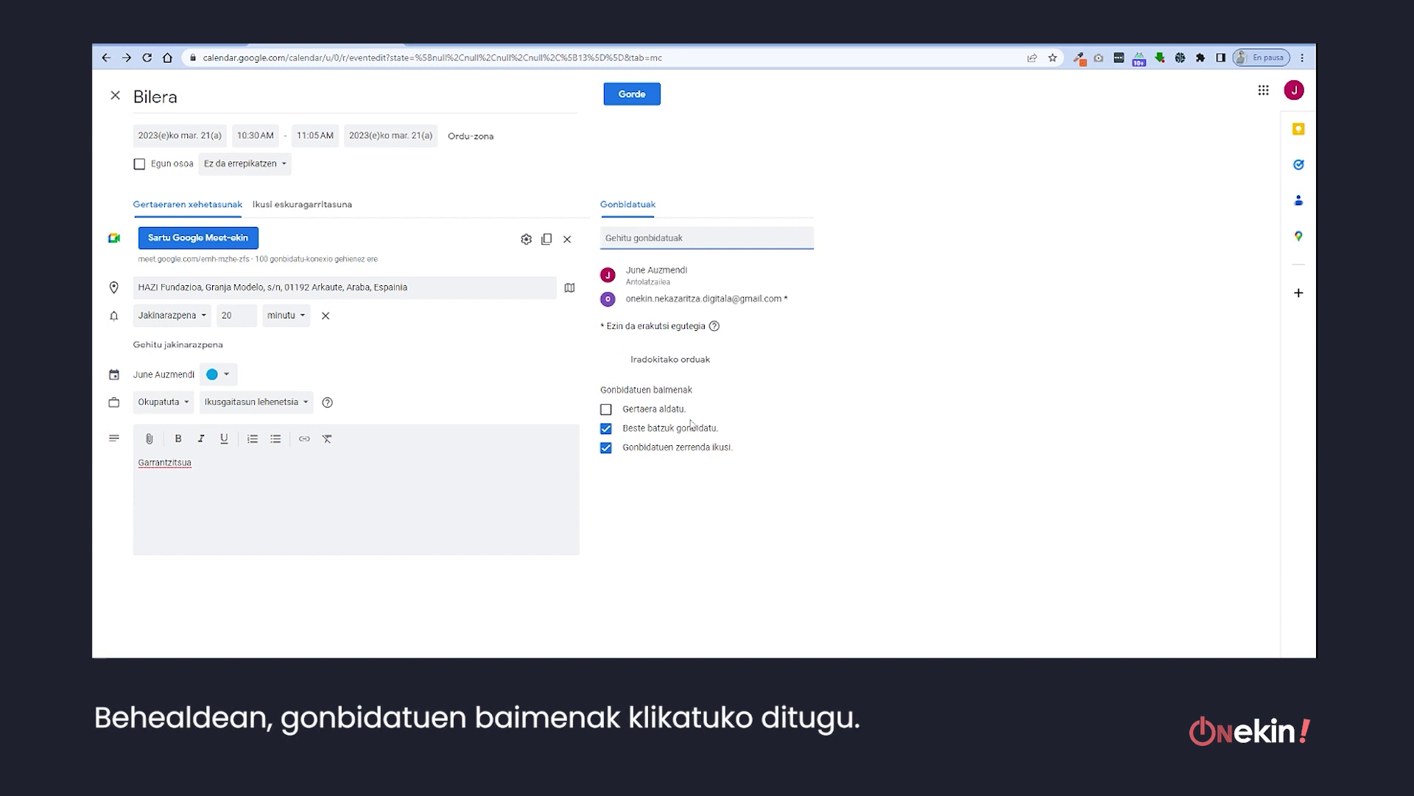
Save the Bilera meeting with its guest permissions and send the invitation messages to the guests
{"action": "left_click", "coordinate": [606, 429]}
{"action": "left_click", "coordinate": [632, 93]}
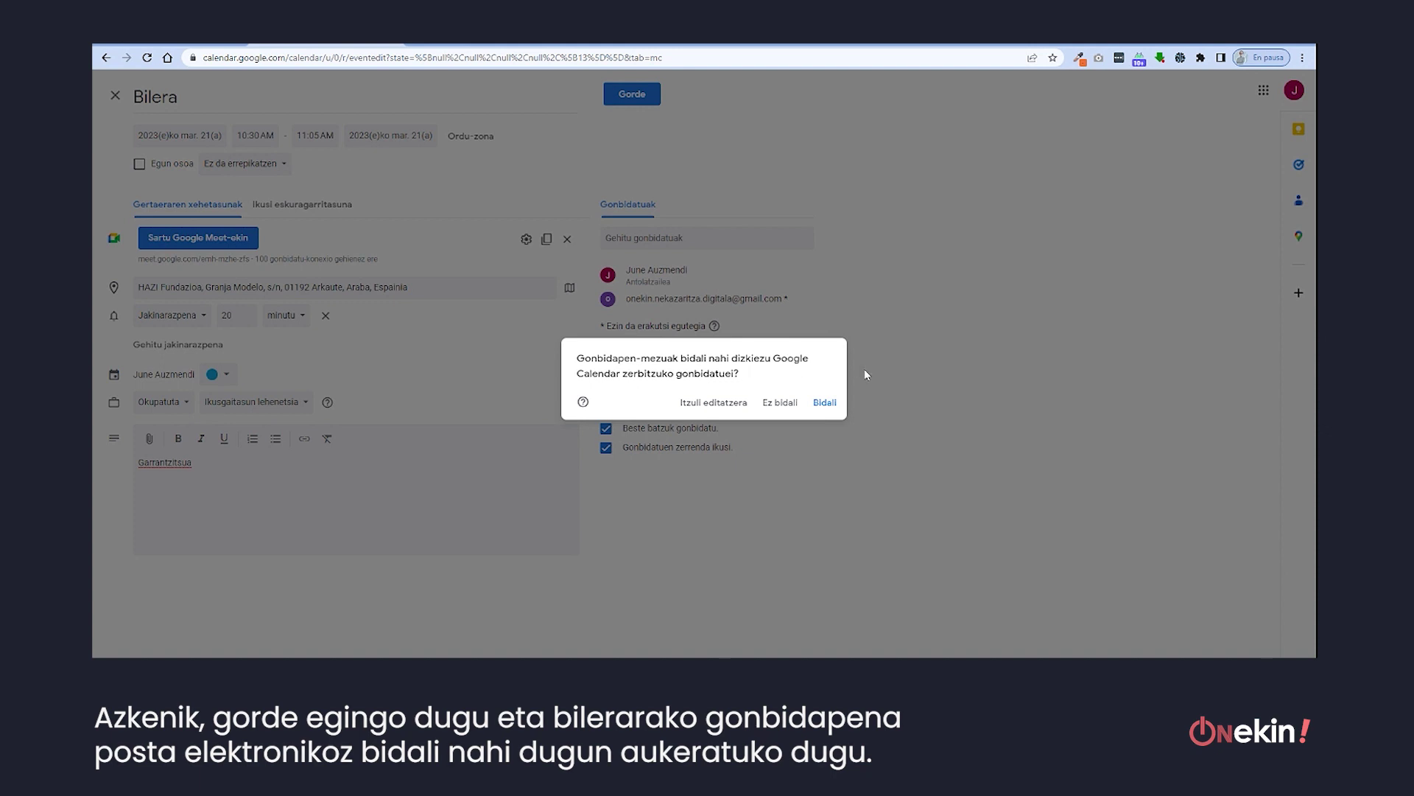
{"action": "left_click", "coordinate": [824, 403]}
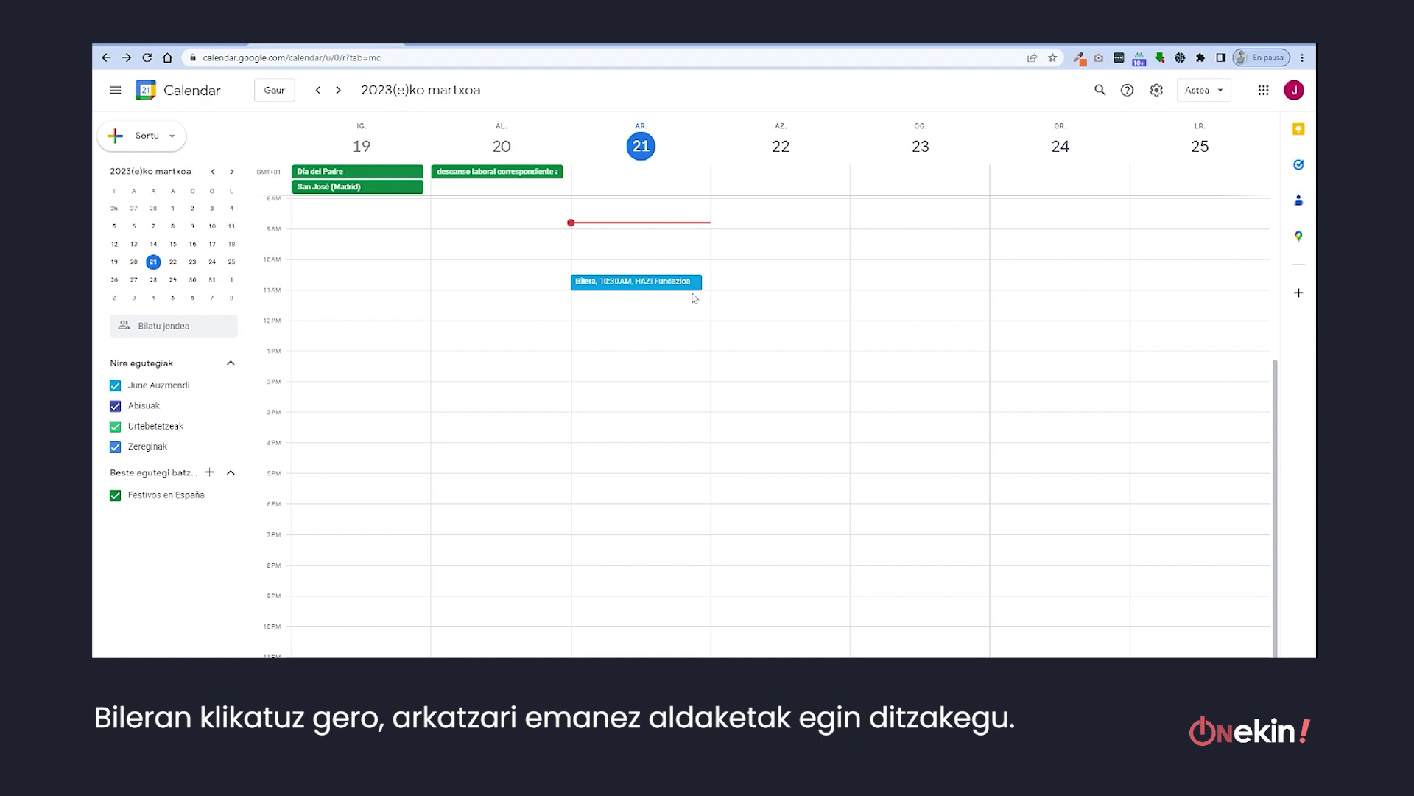
Open the Bilera meeting on the 21st from the calendar for editing and save it
{"action": "left_click", "coordinate": [652, 287]}
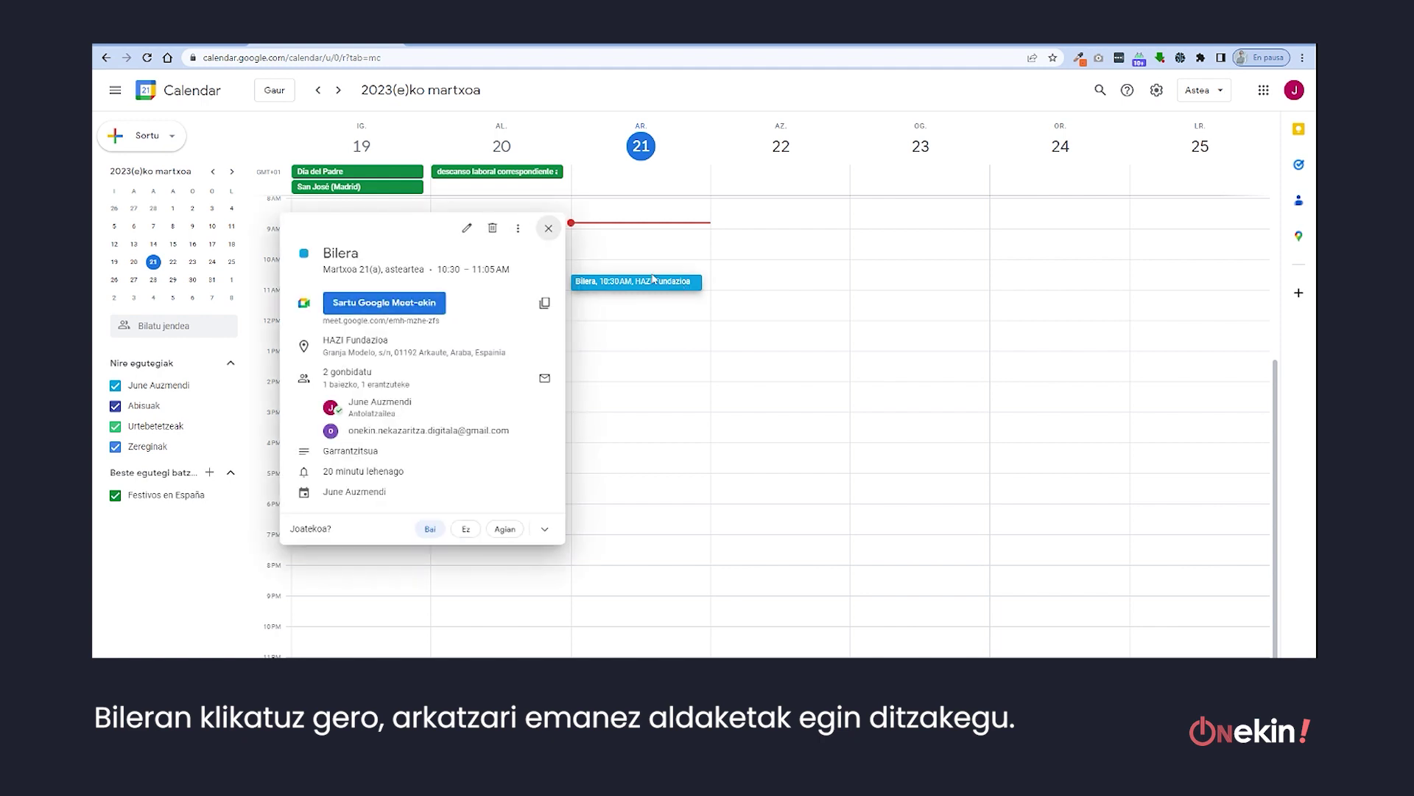
{"action": "left_click", "coordinate": [466, 229]}
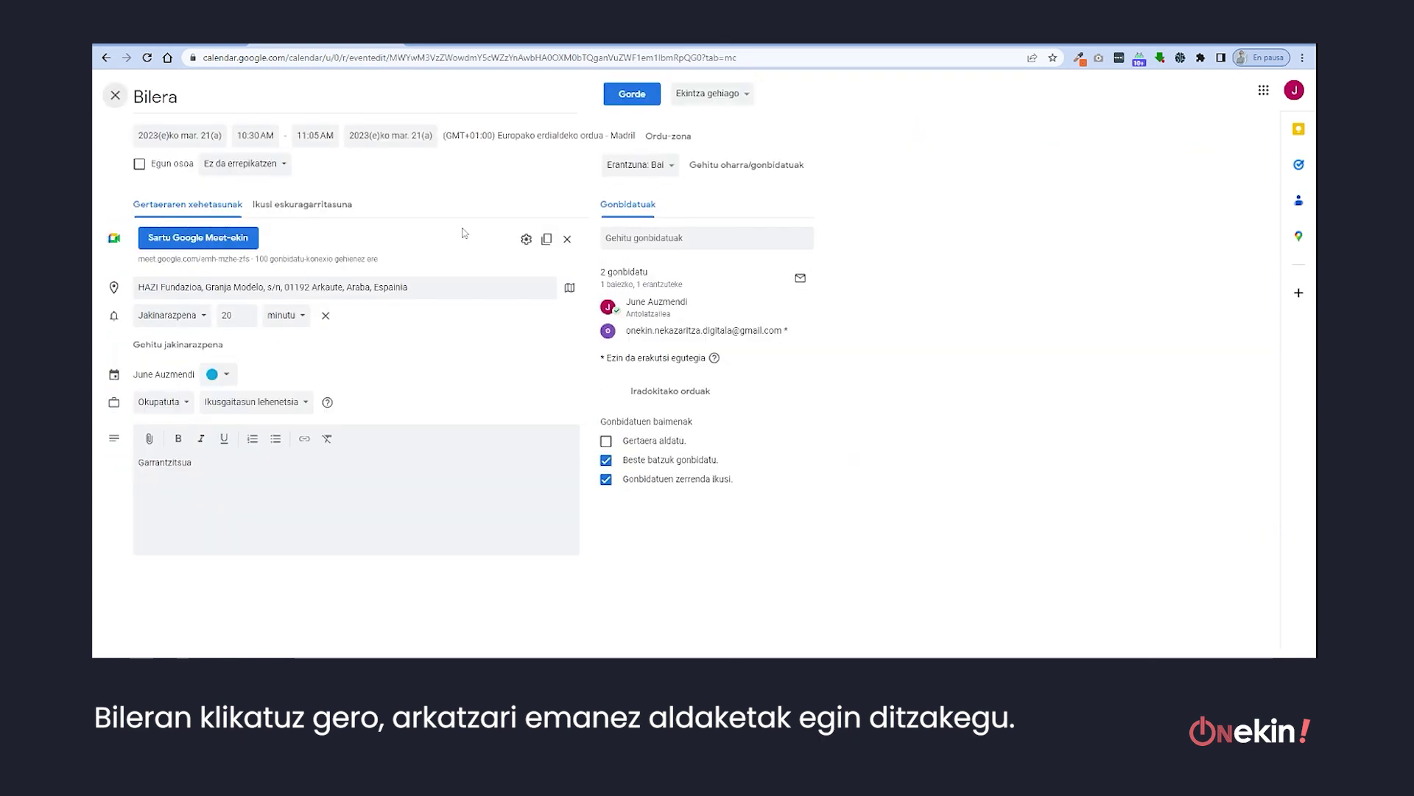
{"action": "left_click", "coordinate": [610, 99]}
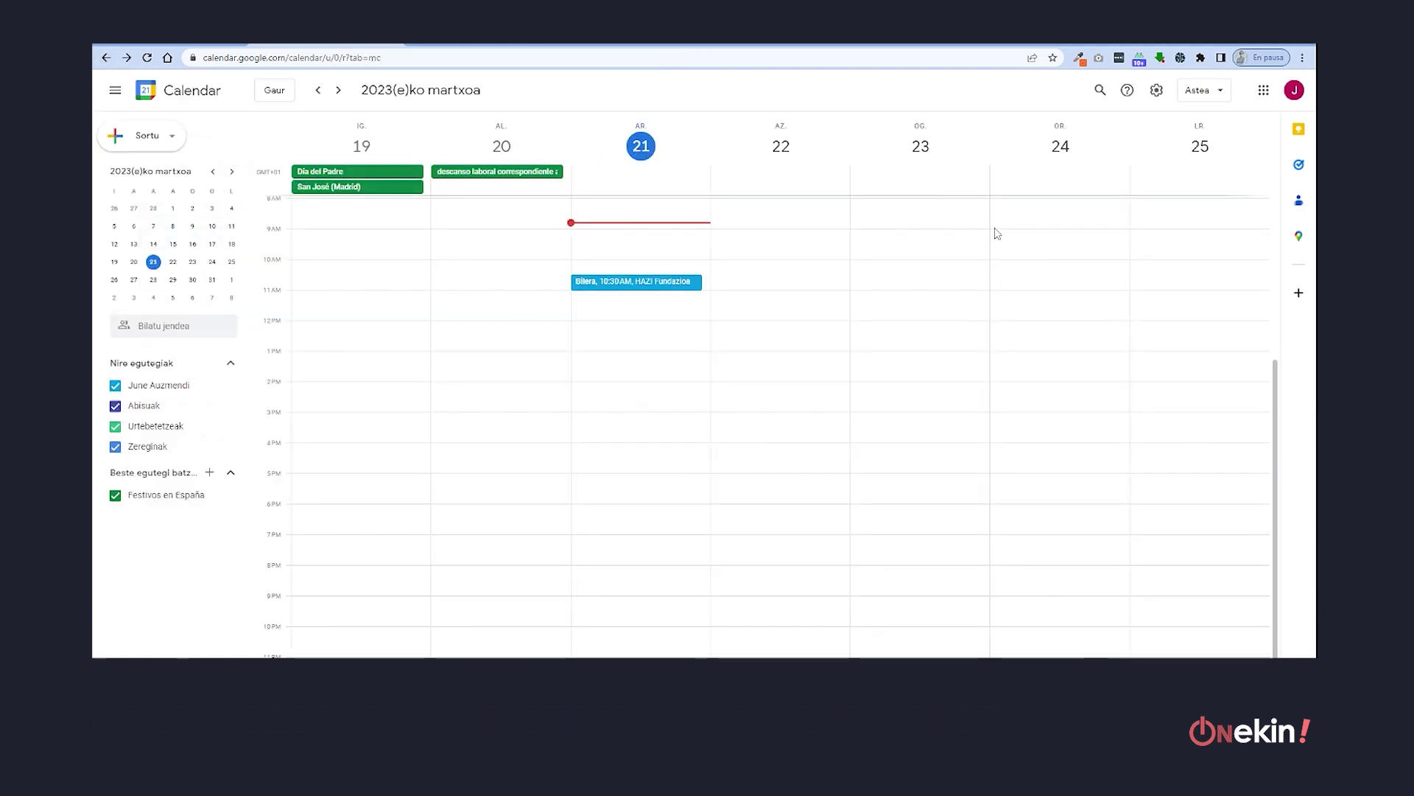
Delete the Bilera meeting from the calendar and send the cancellation messages to the guests
{"action": "left_click", "coordinate": [690, 287]}
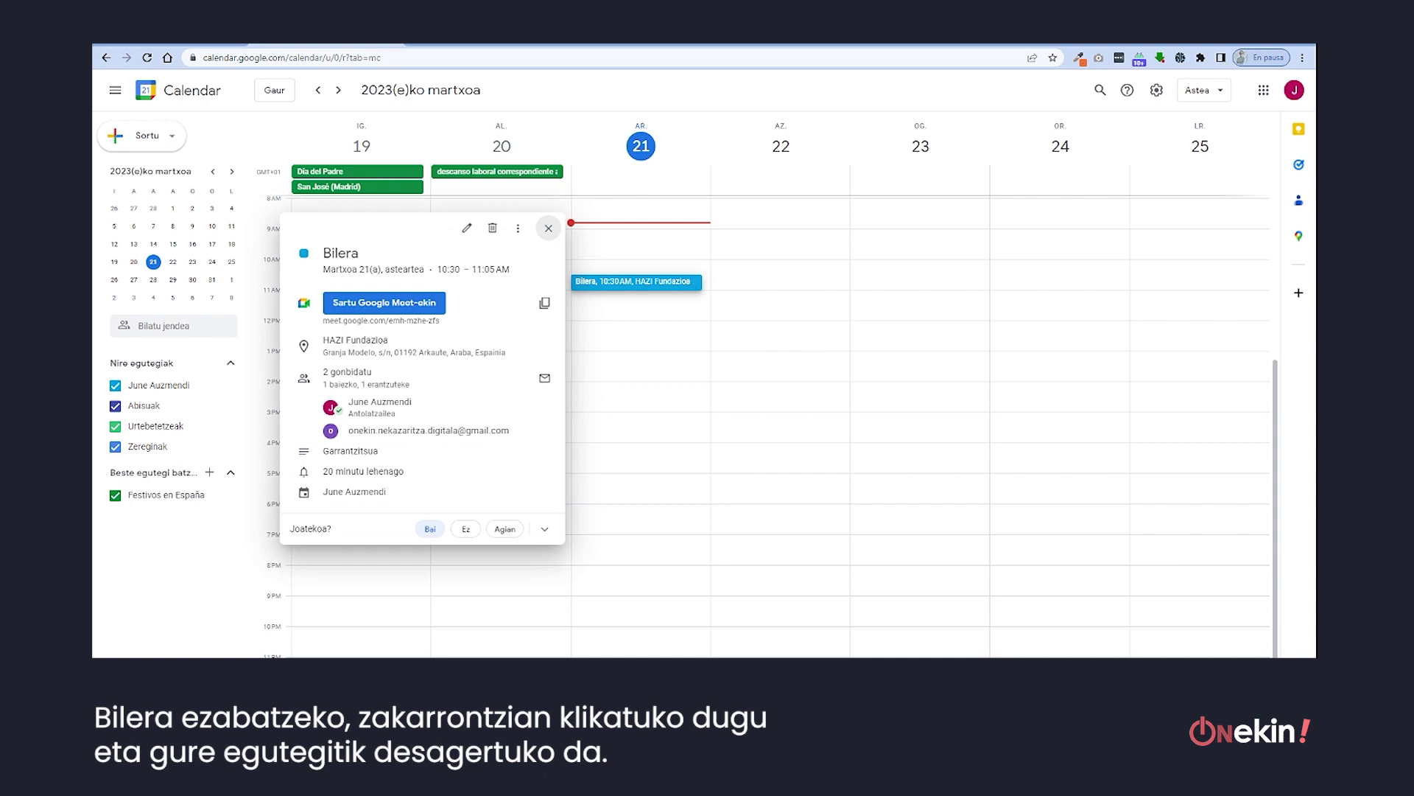
{"action": "left_click", "coordinate": [493, 230]}
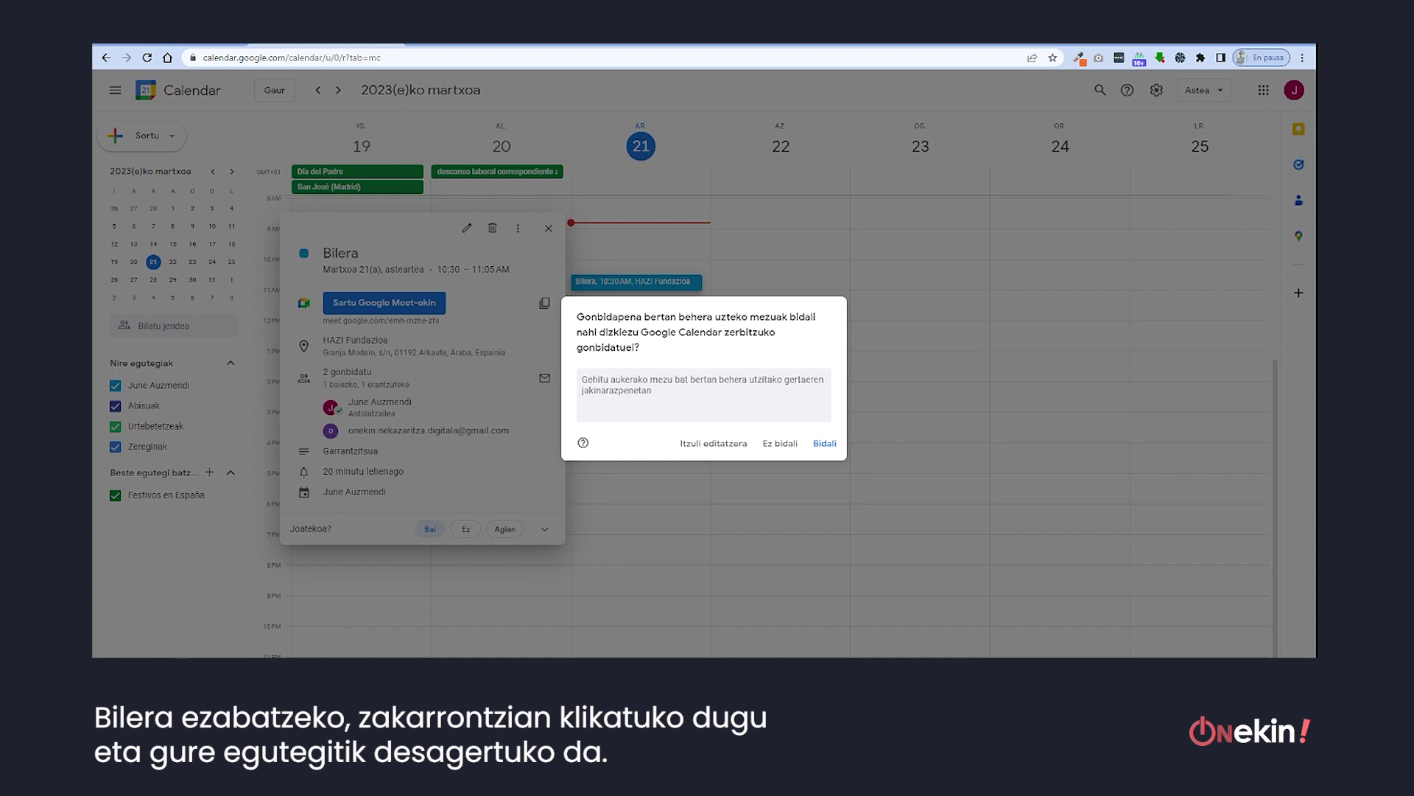
{"action": "left_click", "coordinate": [822, 443]}
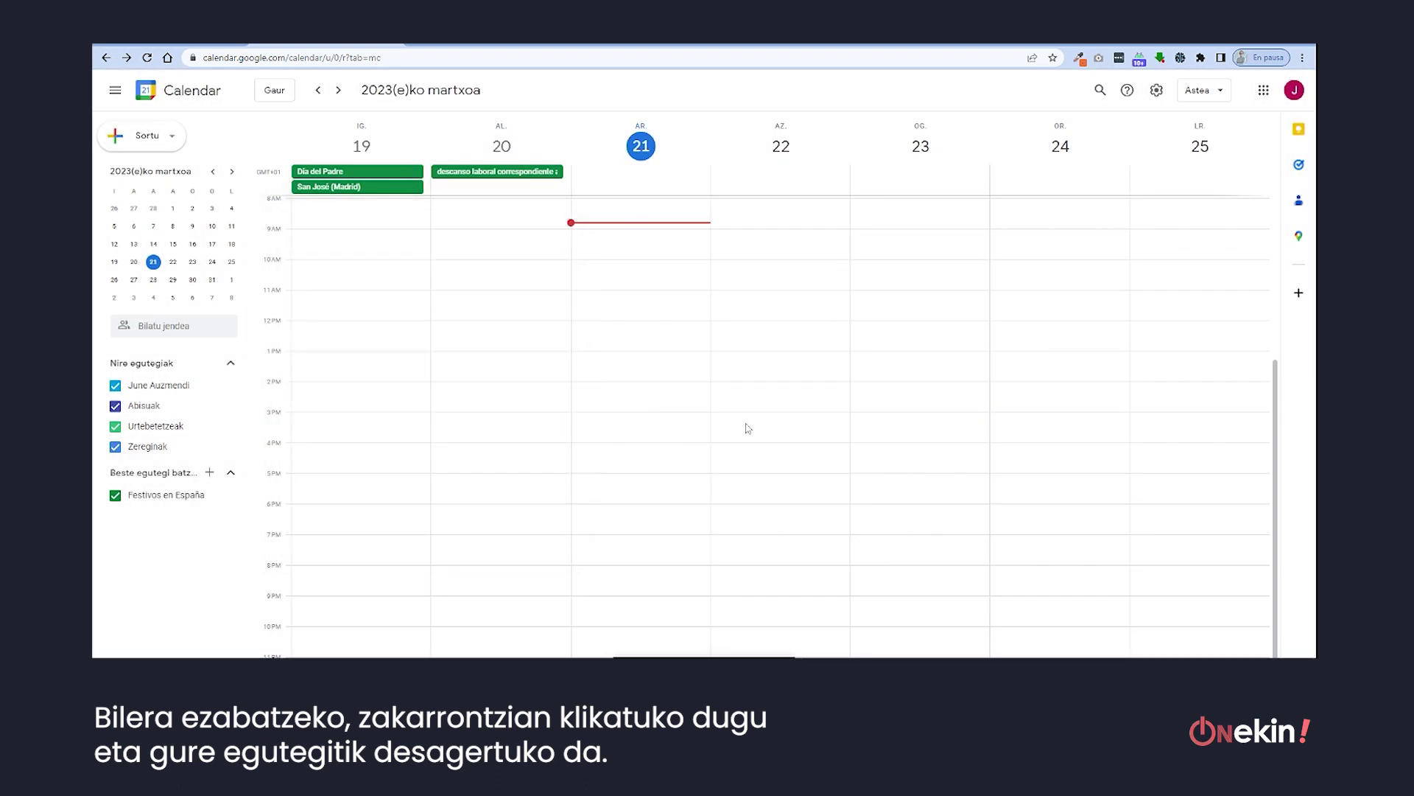